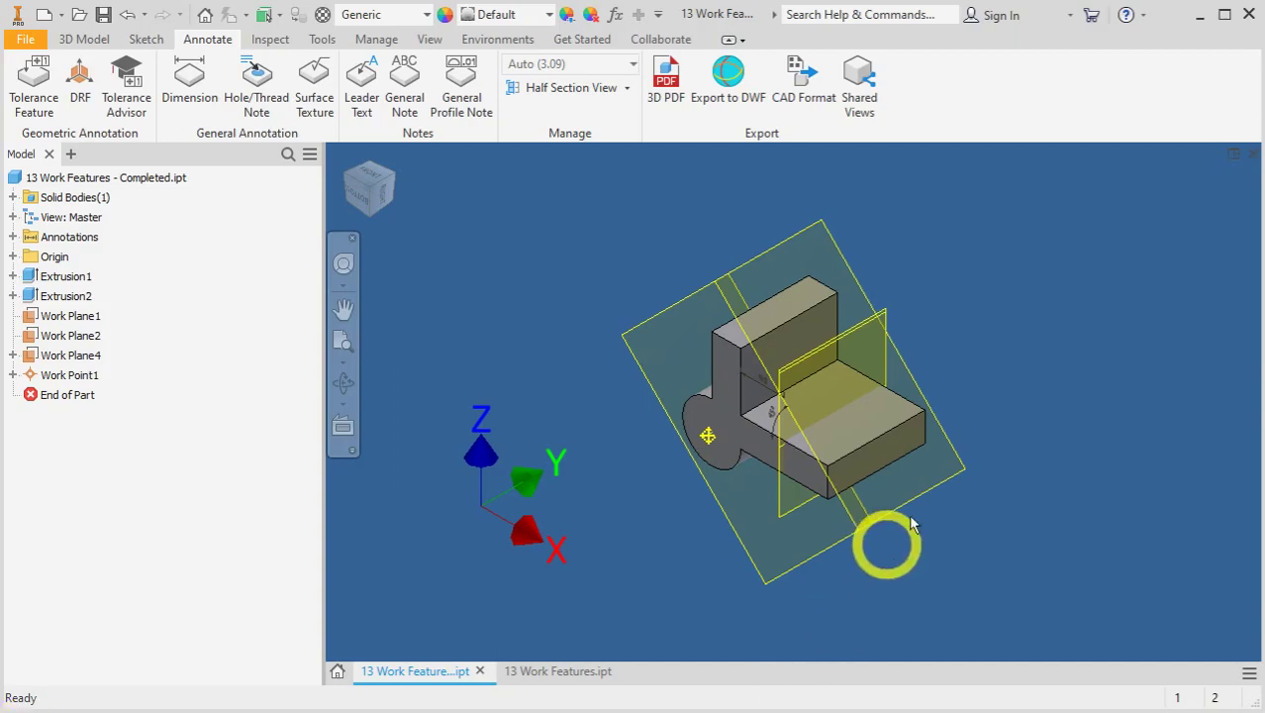
# Examine the completed part's work planes, work point, and offset and angle annotations from several viewing angles
pyautogui.keyDown('shift'); pyautogui.moveTo(955, 531); pyautogui.dragTo(975, 517, button='middle'); pyautogui.keyUp('shift')
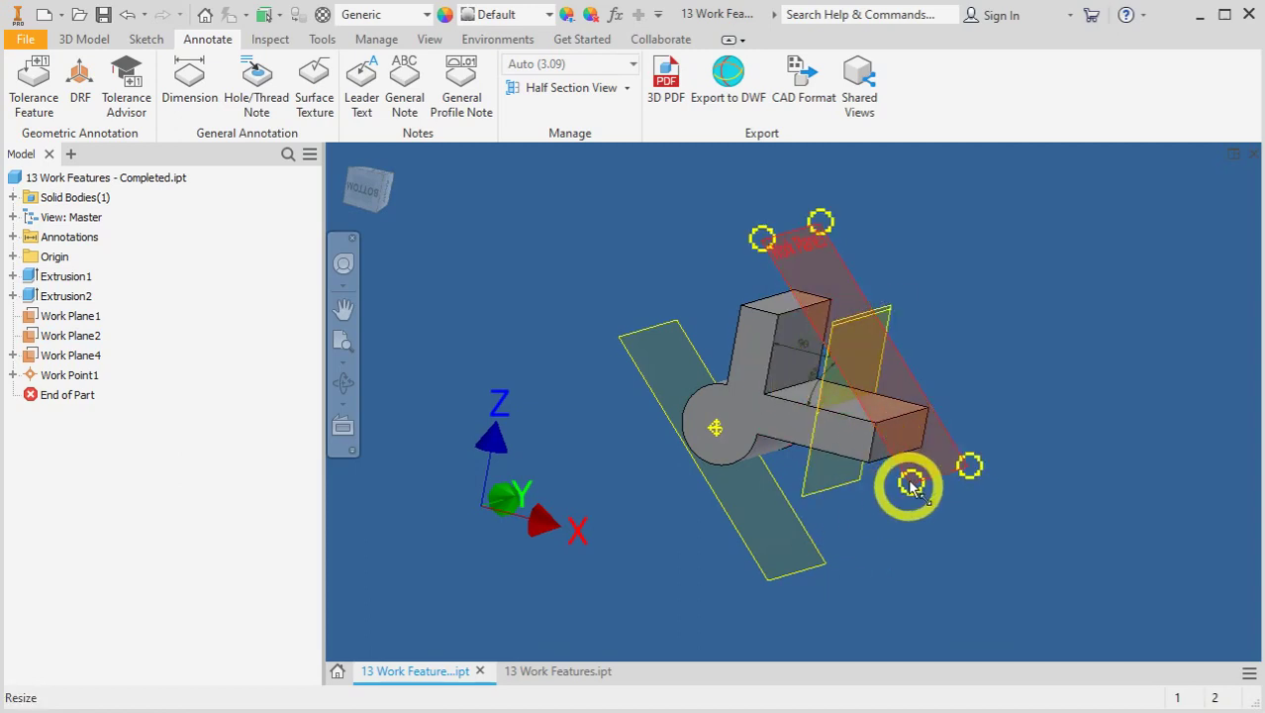
pyautogui.click(911, 483)
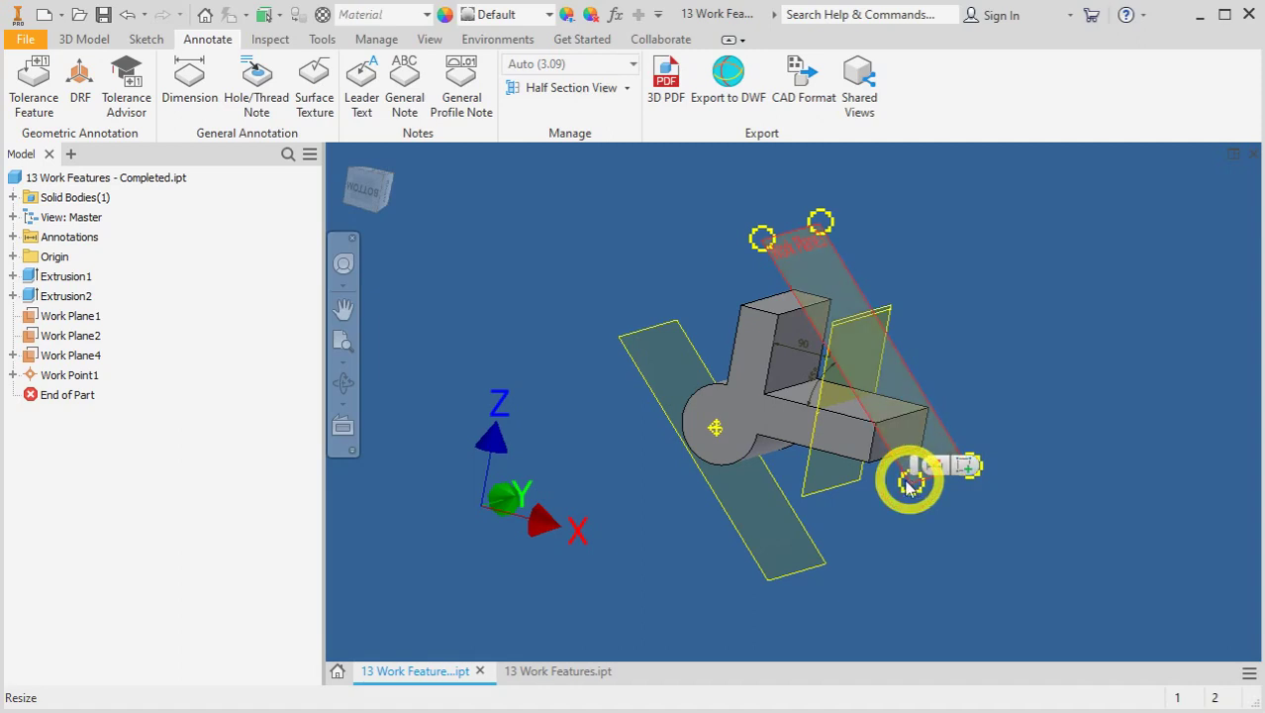
pyautogui.keyDown('shift'); pyautogui.moveTo(911, 483); pyautogui.dragTo(861, 511, button='middle'); pyautogui.keyUp('shift')
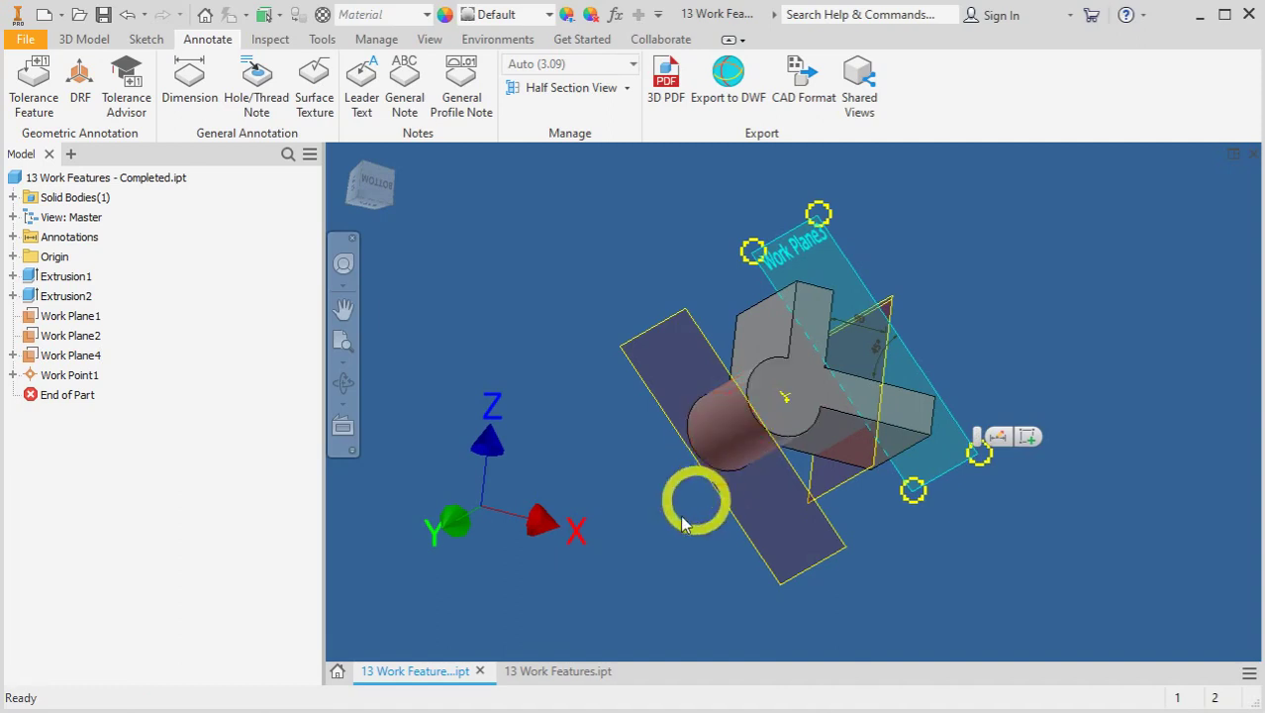
pyautogui.keyDown('shift'); pyautogui.moveTo(705, 531); pyautogui.dragTo(602, 542, button='middle'); pyautogui.keyUp('shift')
pyautogui.scroll(3, 763, 477)
pyautogui.keyDown('shift'); pyautogui.moveTo(764, 477); pyautogui.dragTo(706, 526, button='middle'); pyautogui.keyUp('shift')
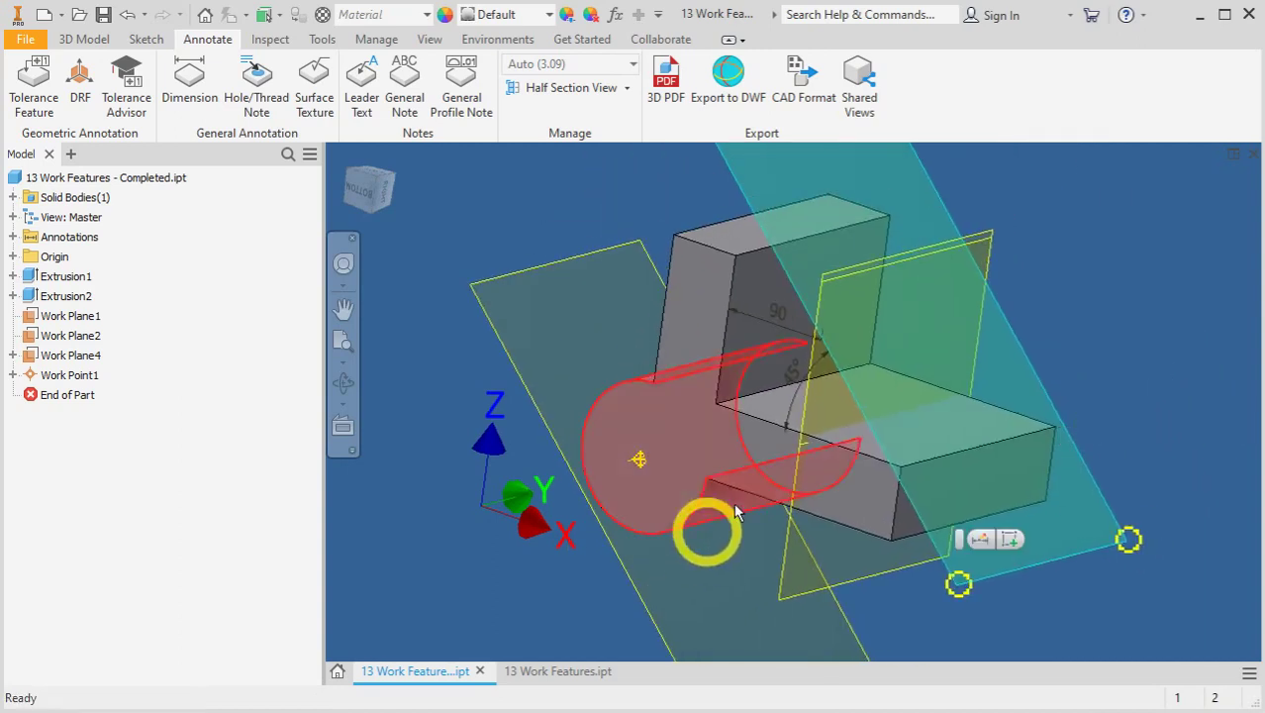
pyautogui.keyDown('shift'); pyautogui.moveTo(799, 418); pyautogui.dragTo(784, 479, button='middle'); pyautogui.keyUp('shift')
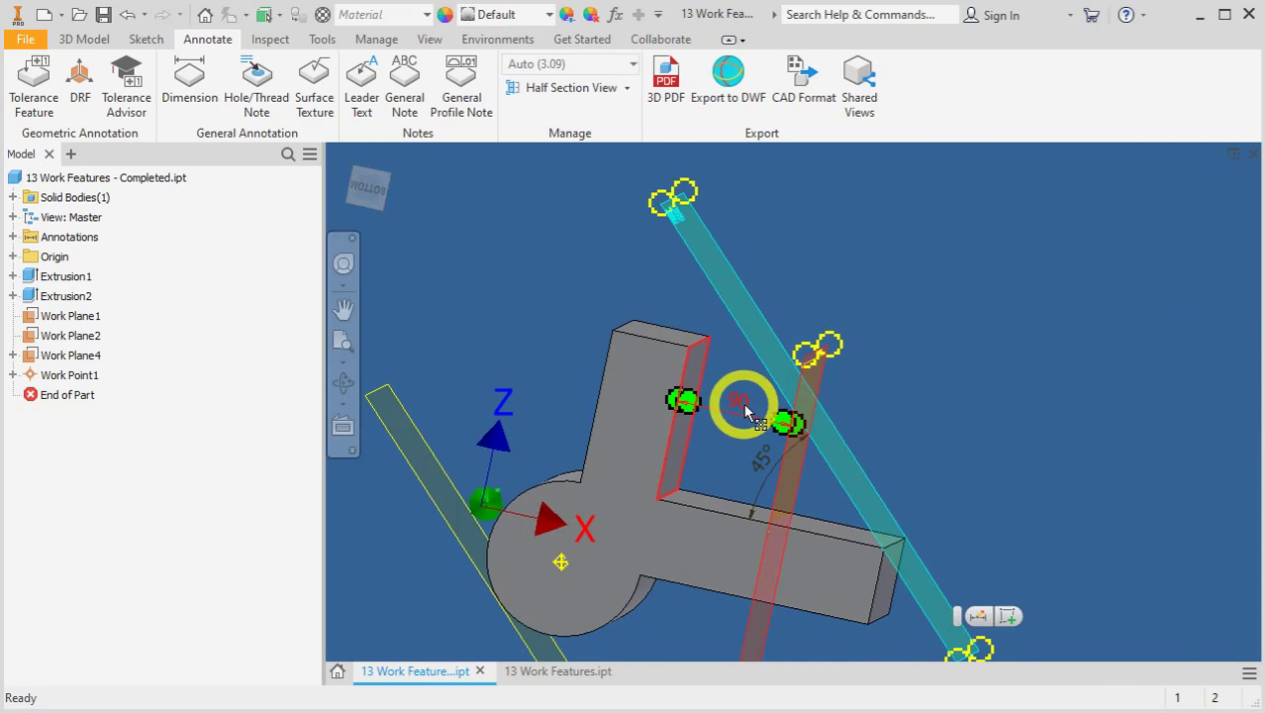
pyautogui.keyDown('shift'); pyautogui.moveTo(699, 377); pyautogui.dragTo(686, 354, button='middle'); pyautogui.keyUp('shift')
pyautogui.keyDown('shift'); pyautogui.moveTo(639, 276); pyautogui.dragTo(647, 276, button='middle'); pyautogui.keyUp('shift')
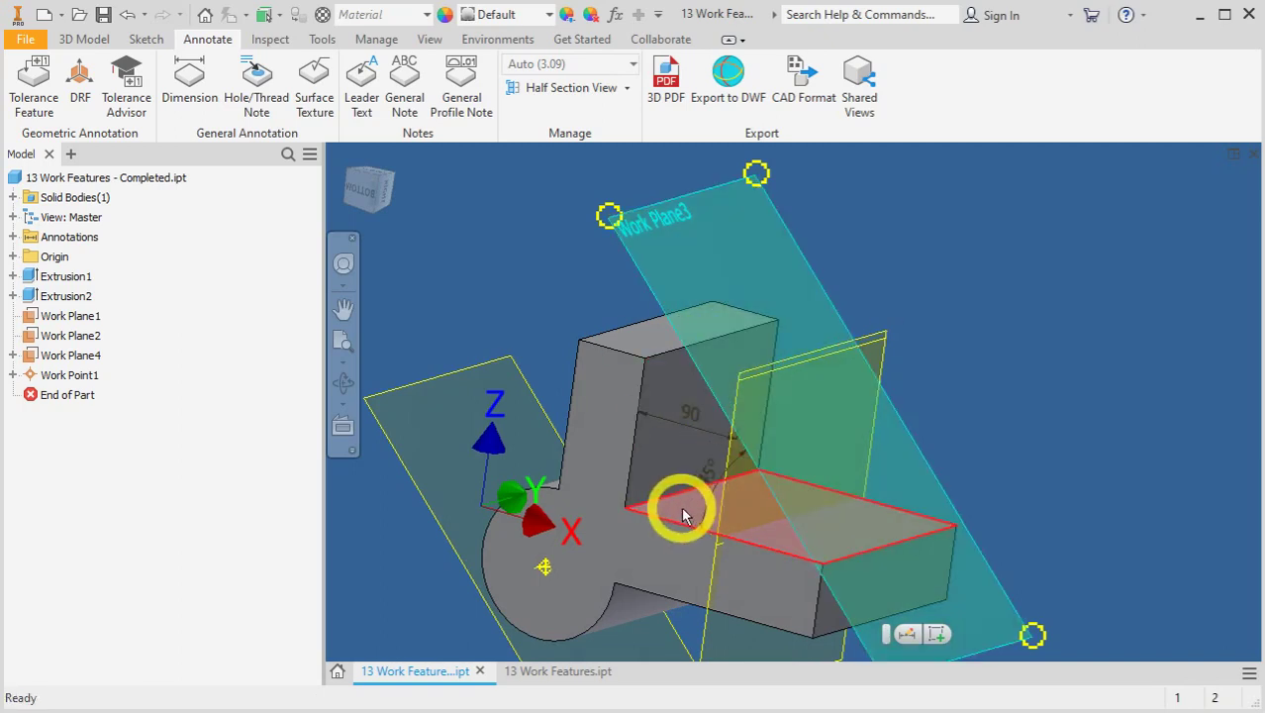
pyautogui.moveTo(682, 506)
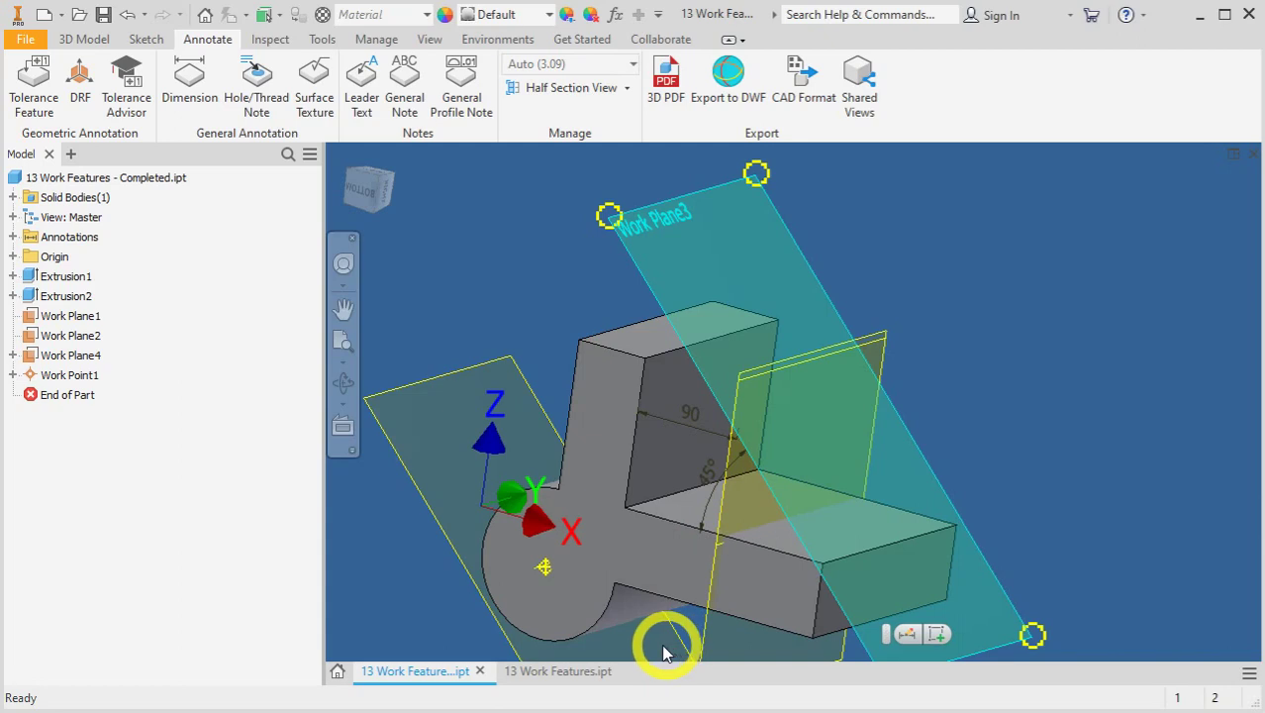
# Switch to the 13 Work Features.ipt part and review the available work plane types
pyautogui.click(586, 673)
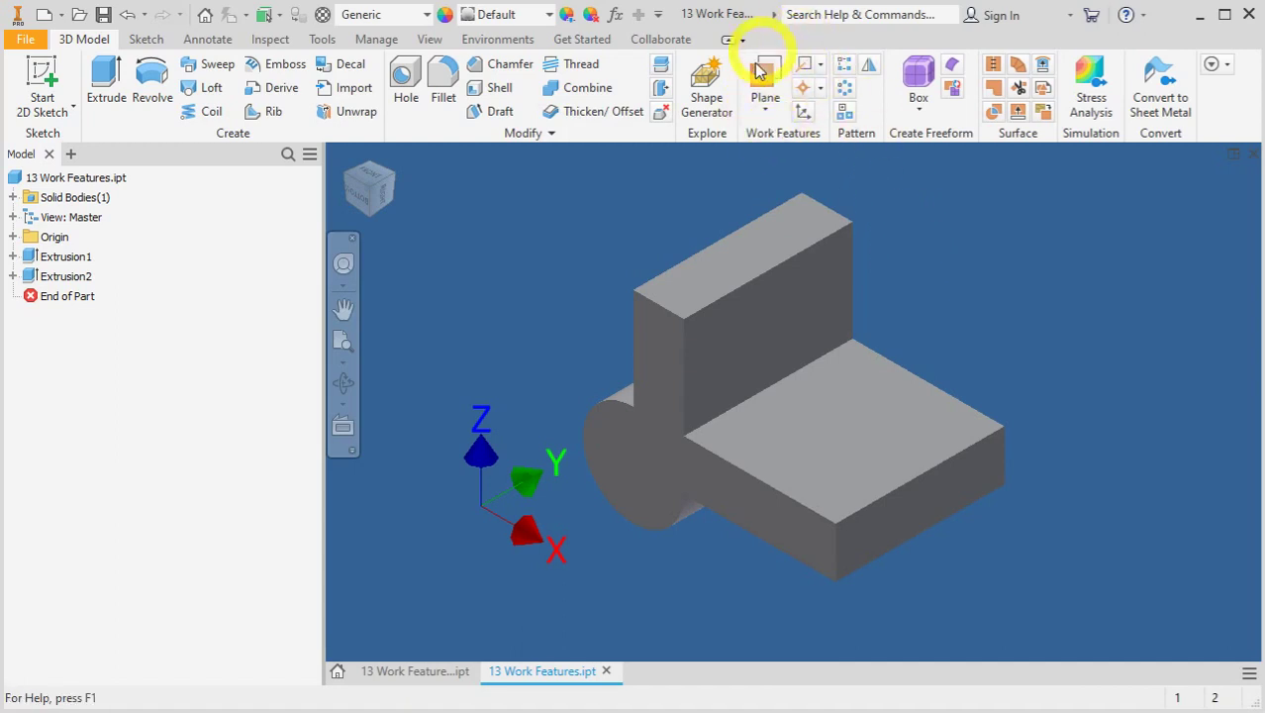
pyautogui.click(765, 109)
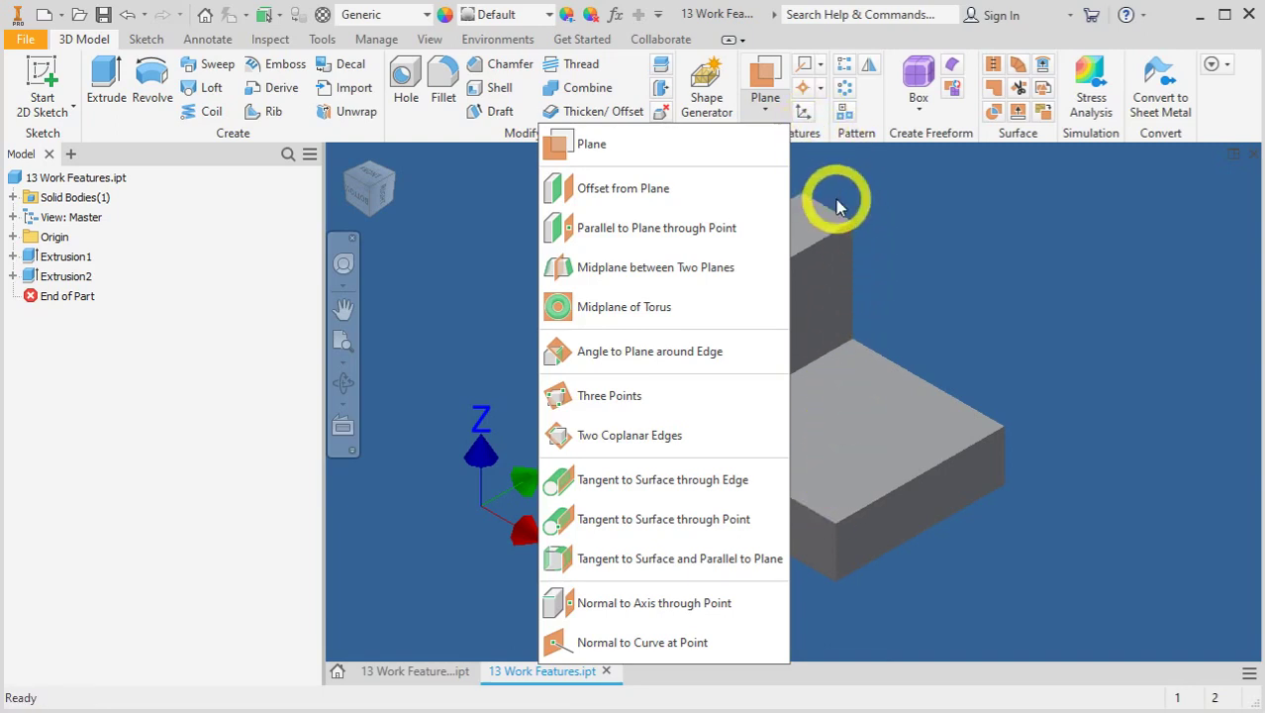
pyautogui.click(814, 157)
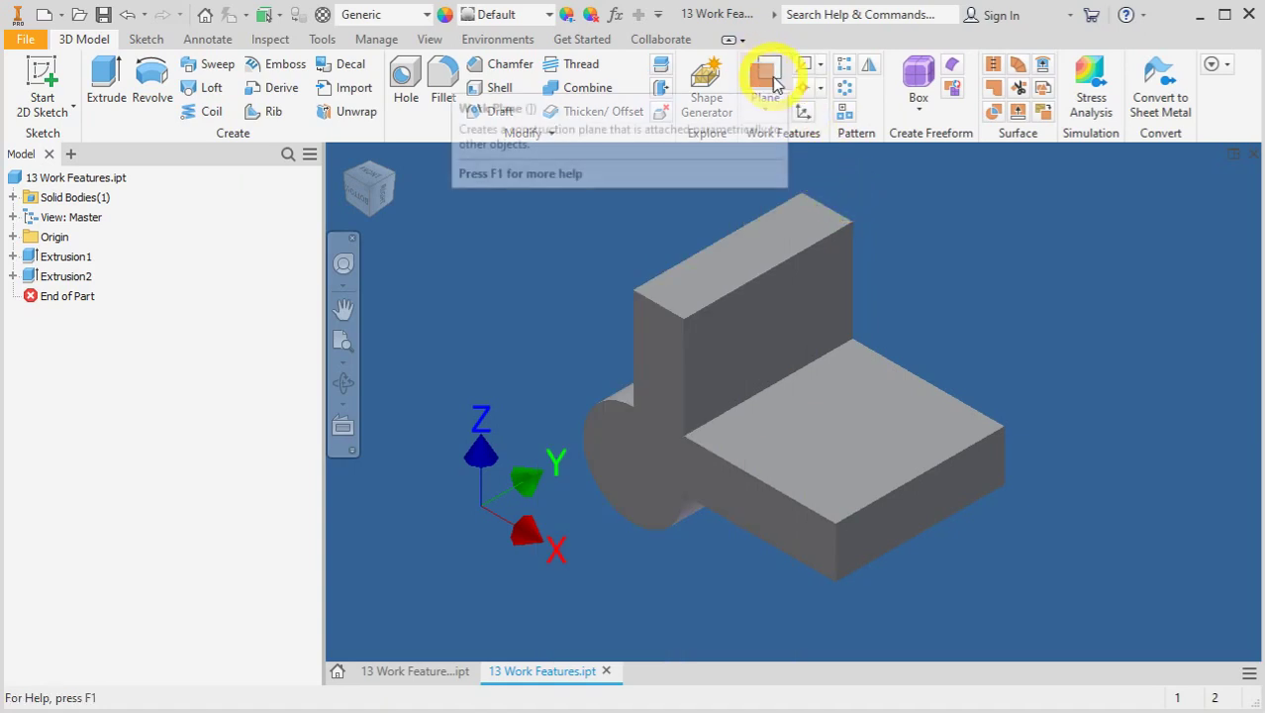
pyautogui.click(766, 107)
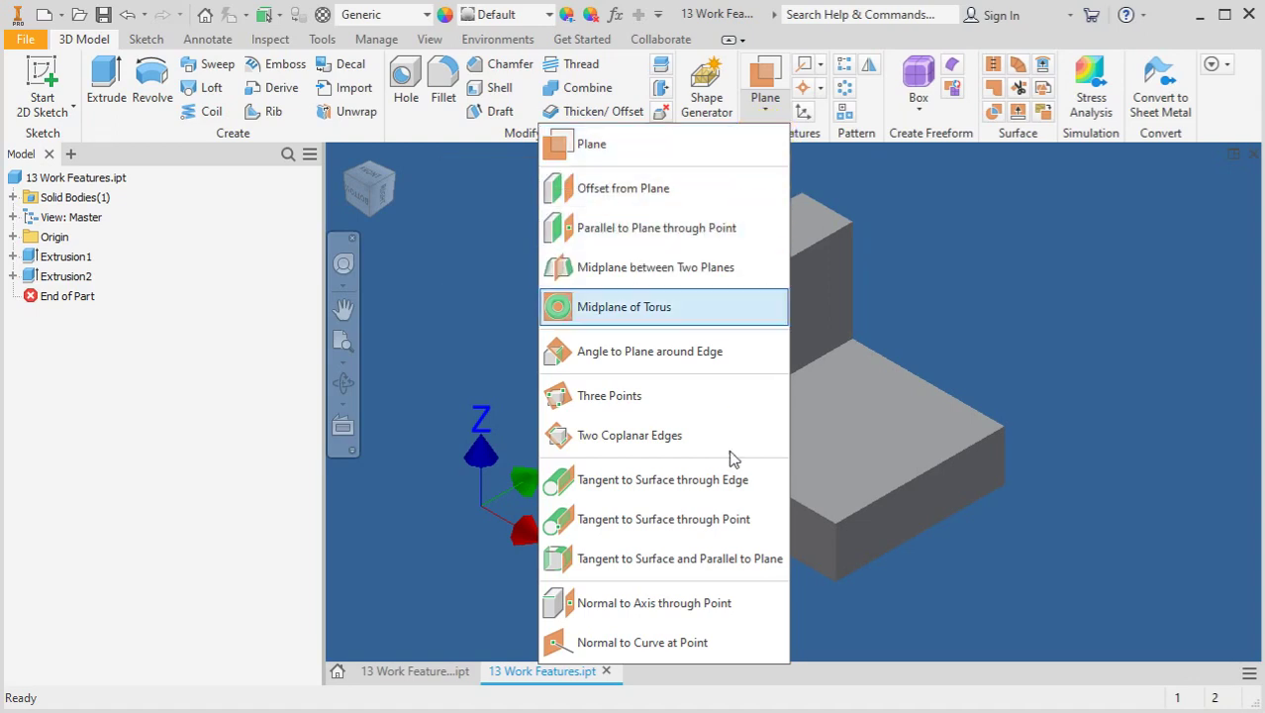
pyautogui.click(924, 286)
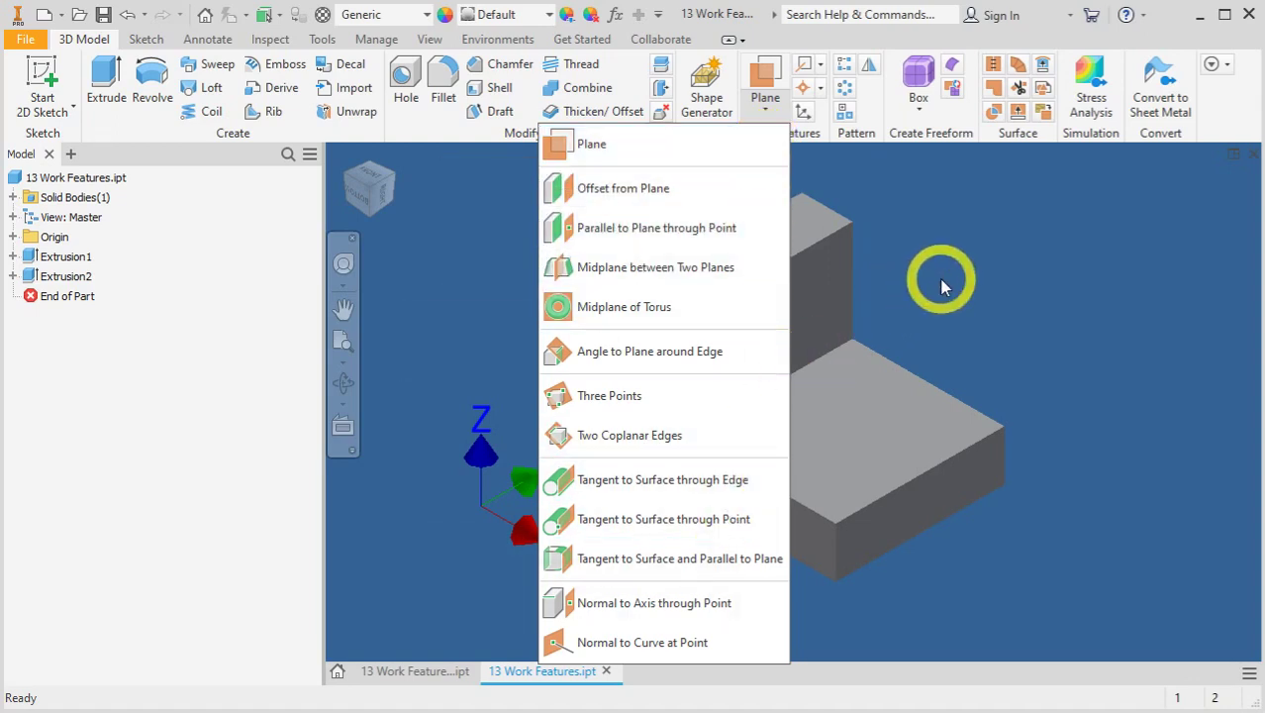
pyautogui.click(941, 287)
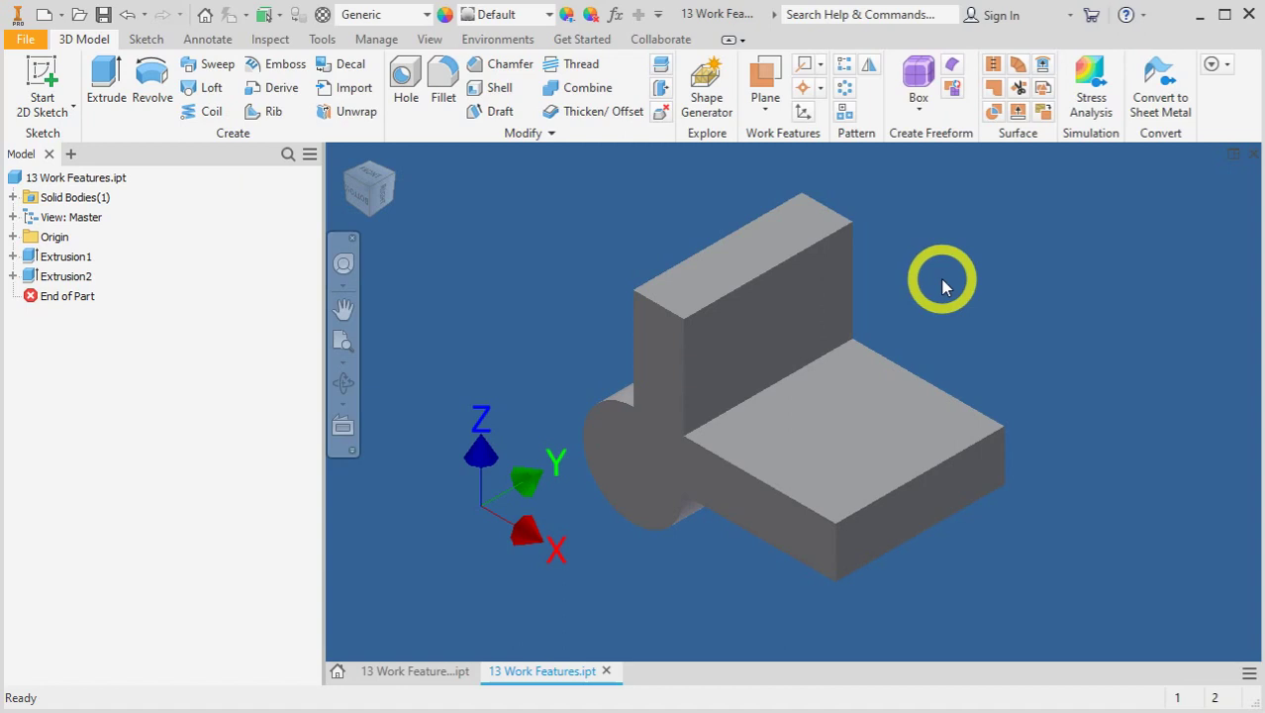
pyautogui.click(828, 307)
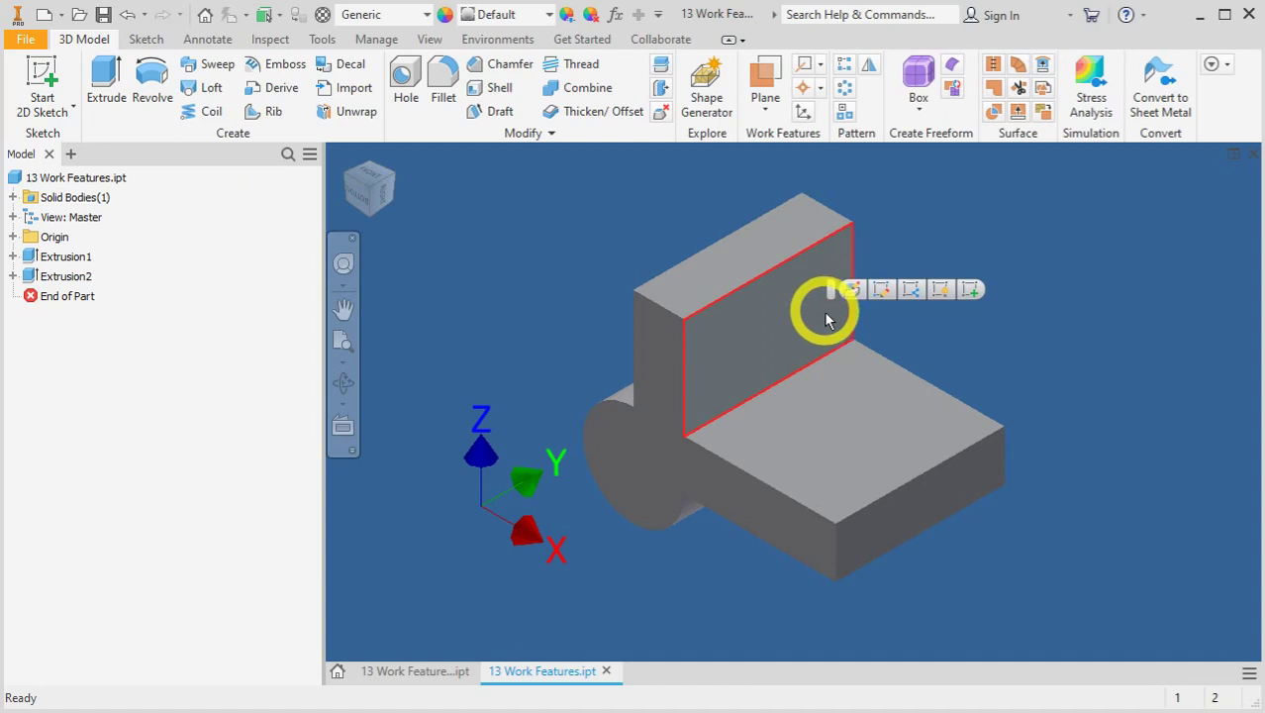
pyautogui.click(1007, 365)
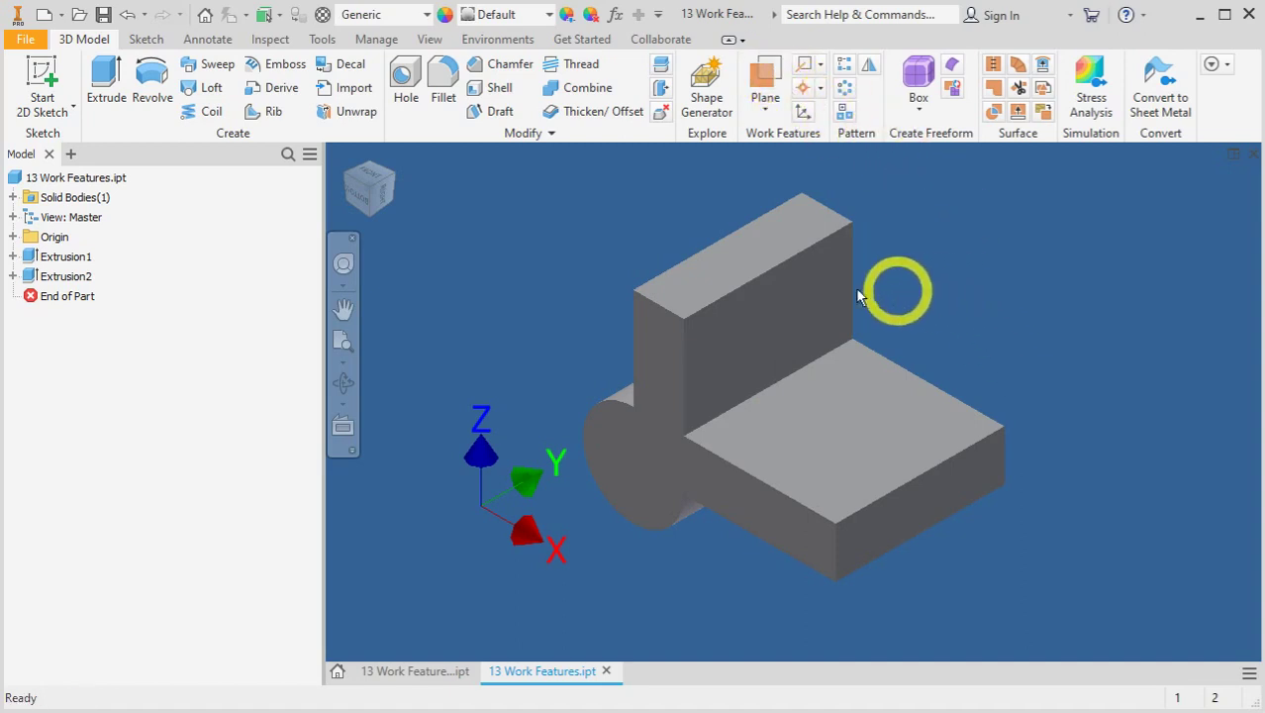
pyautogui.click(791, 317)
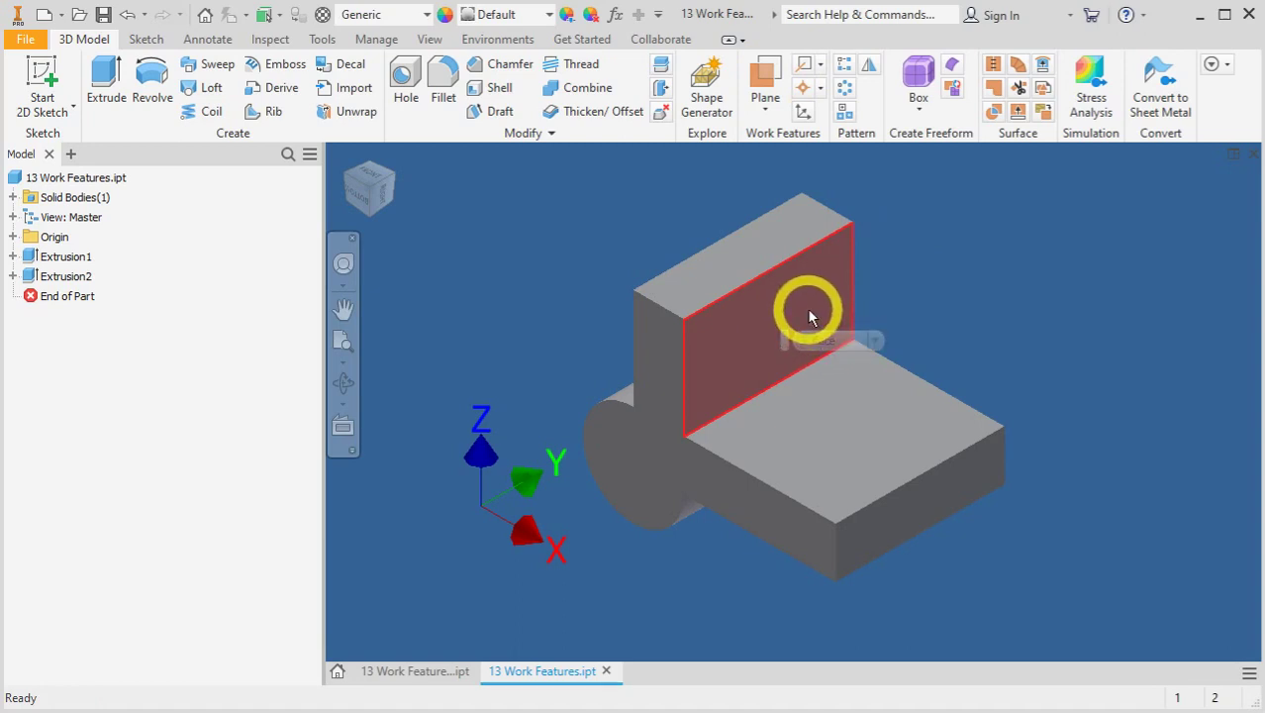
pyautogui.click(868, 333)
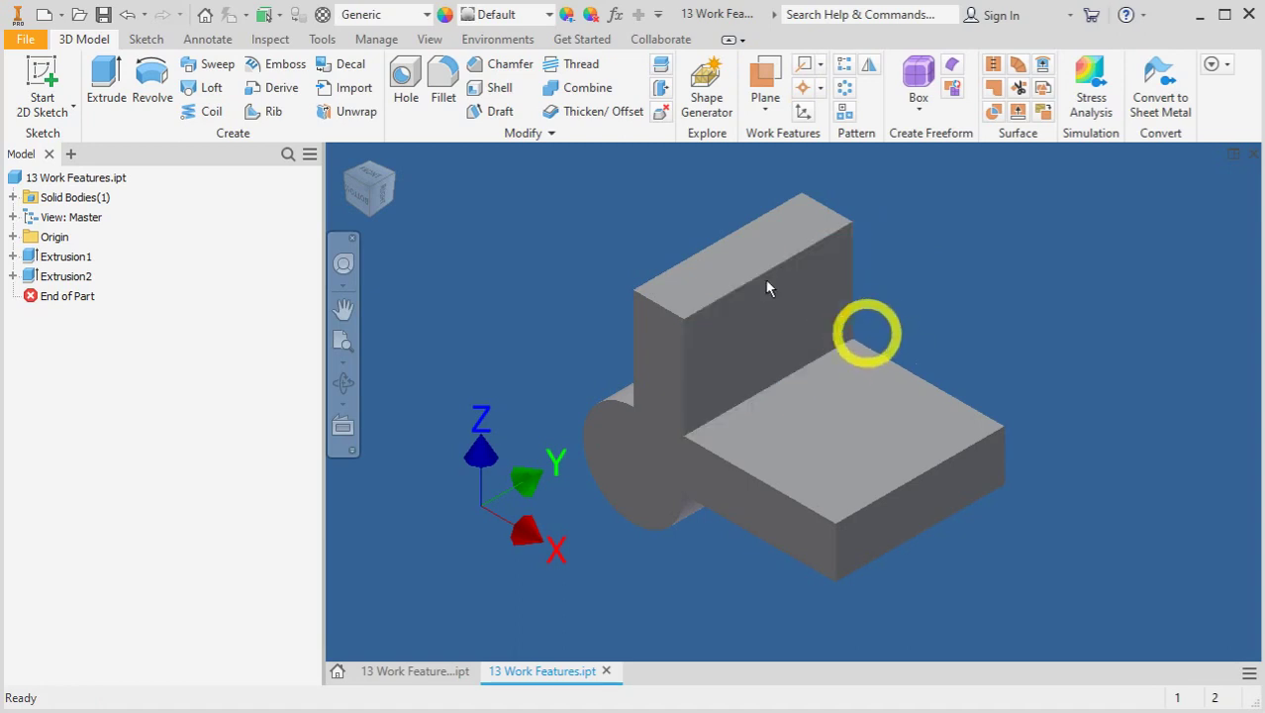
# Create a work plane offset 91 mm from the inner face of the upright, over the horizontal arm
pyautogui.click(770, 79)
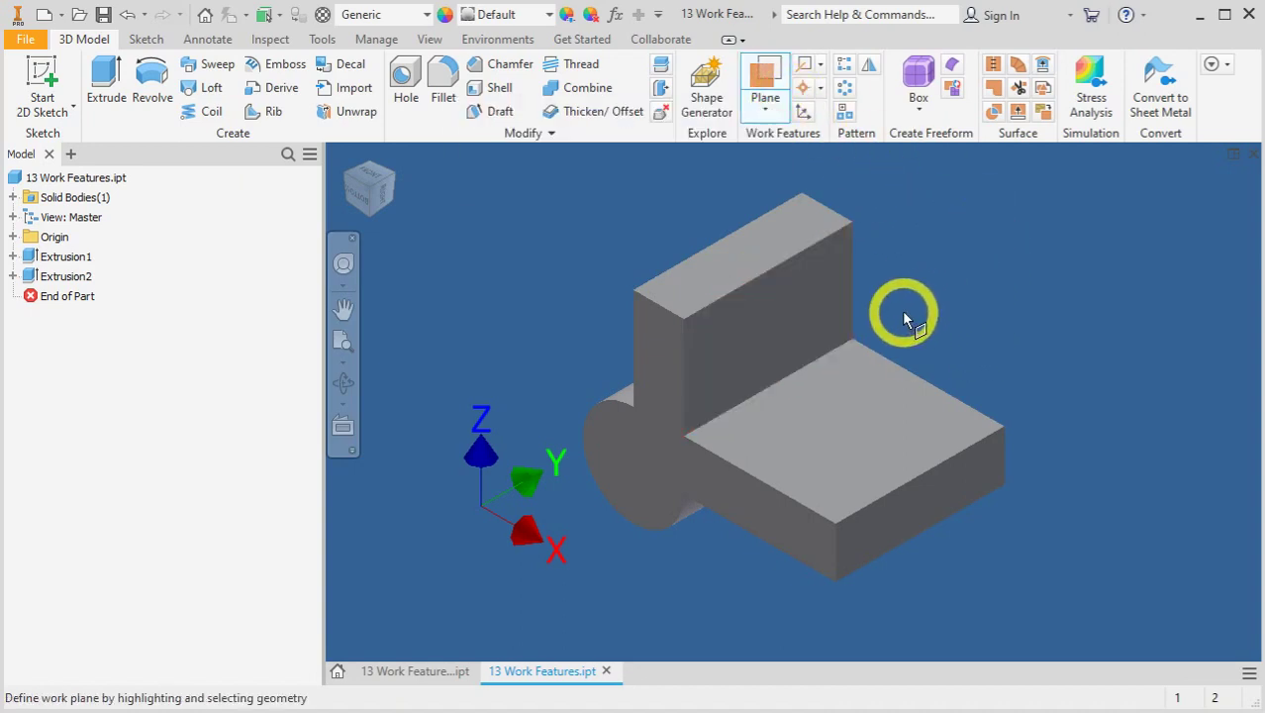
pyautogui.click(756, 324)
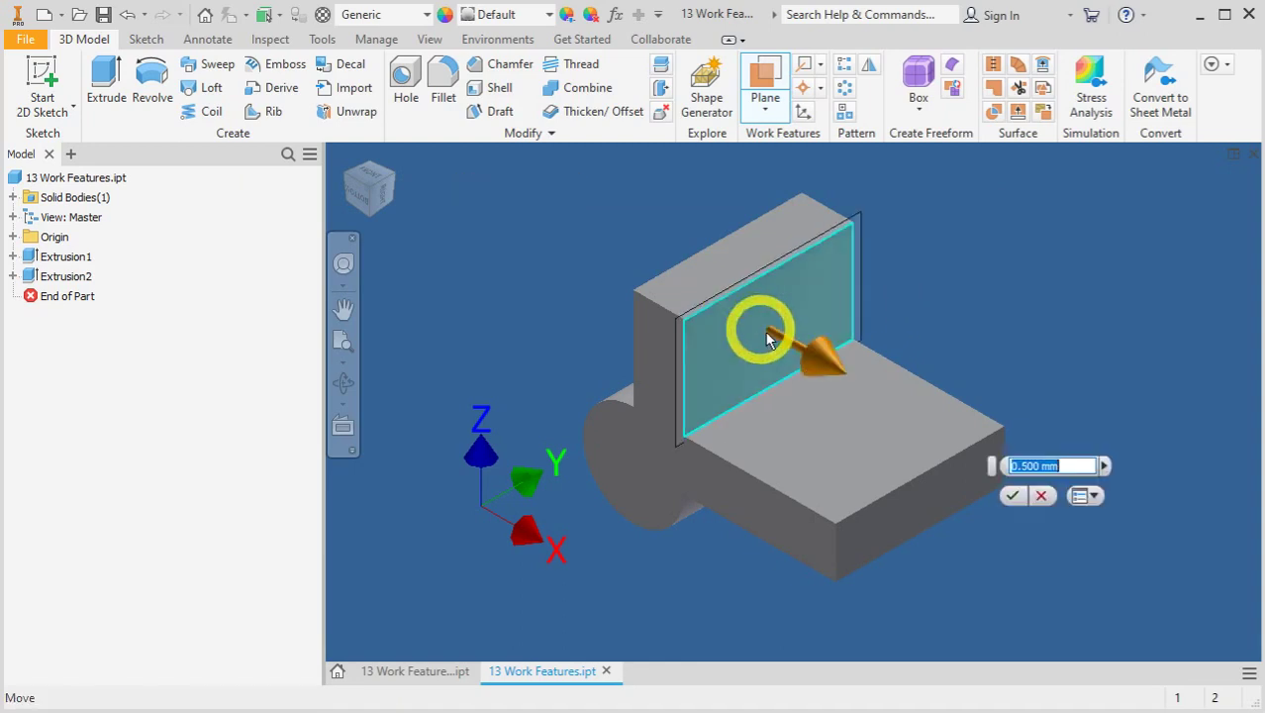
pyautogui.moveTo(768, 339); pyautogui.dragTo(837, 374)
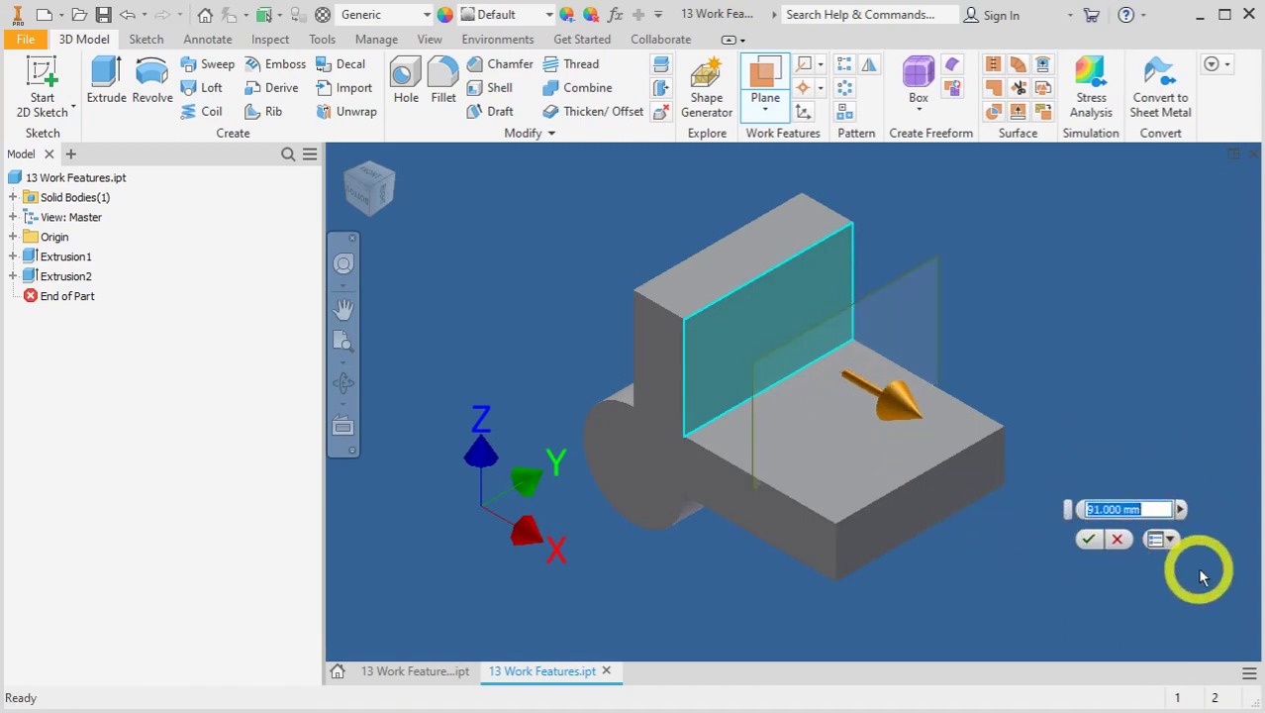
pyautogui.click(1090, 541)
pyautogui.keyDown('shift'); pyautogui.moveTo(1083, 546); pyautogui.dragTo(981, 572, button='middle'); pyautogui.keyUp('shift')
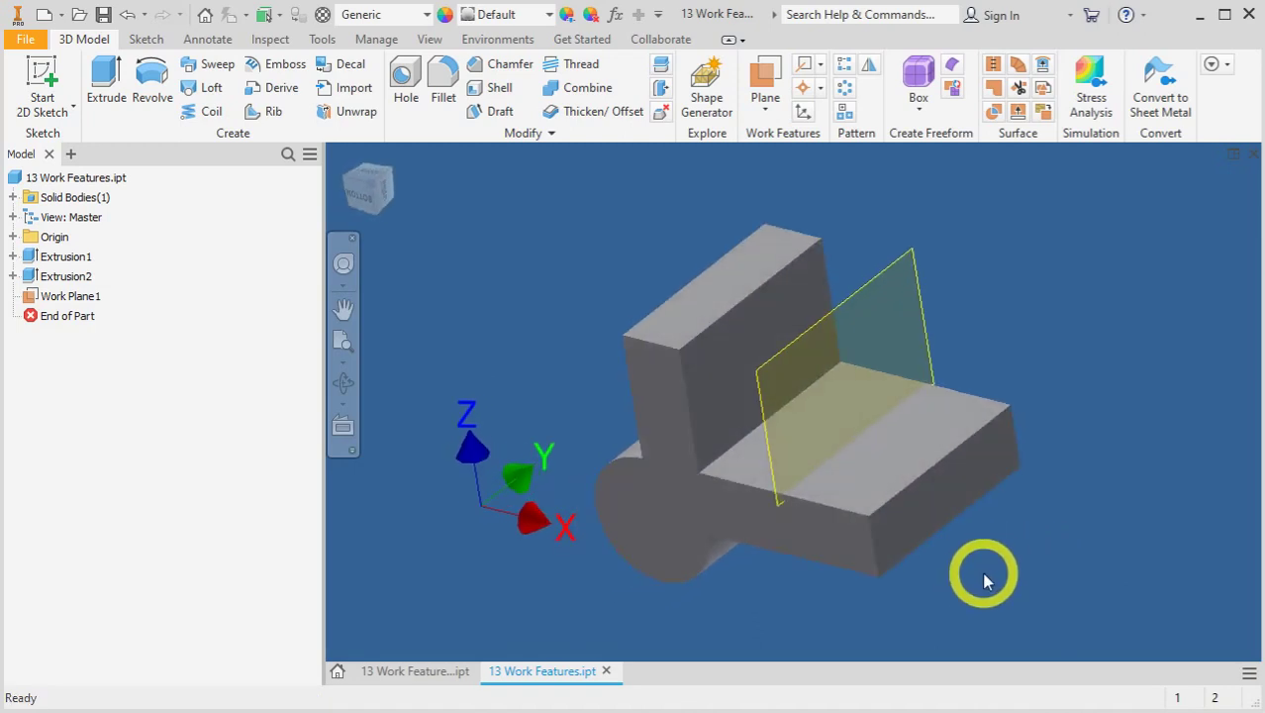
pyautogui.press('F6')
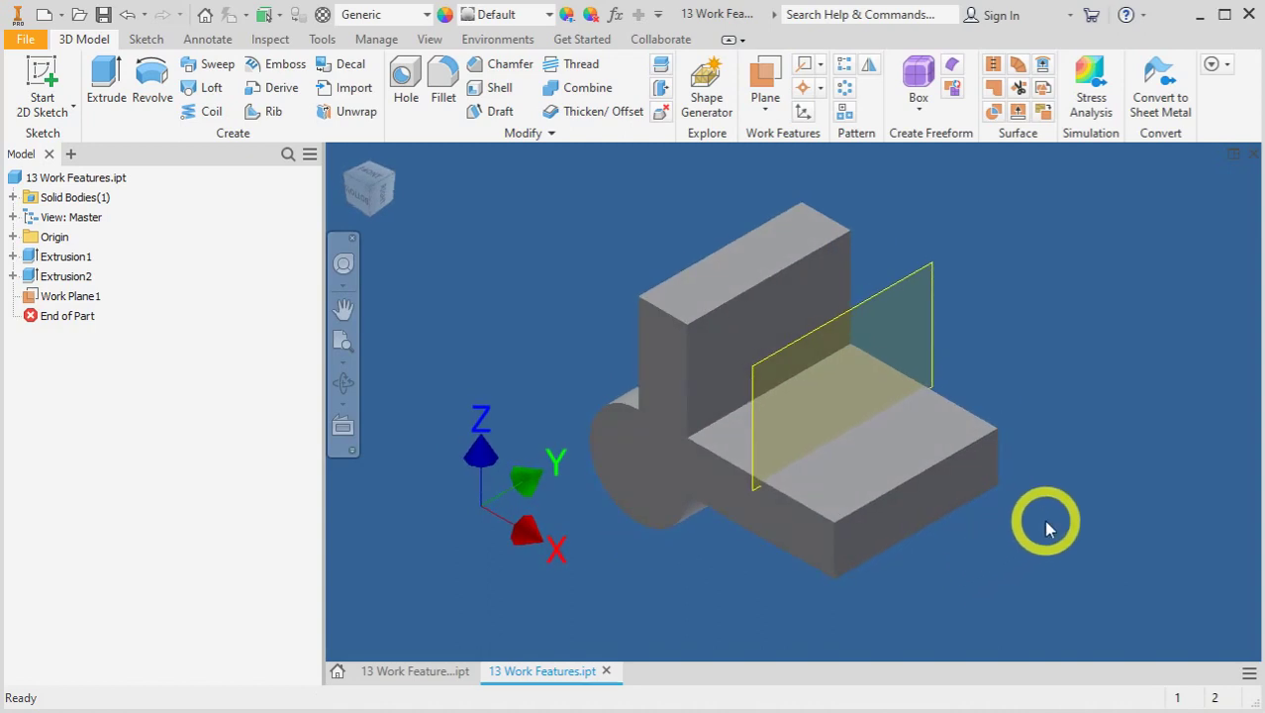
# Create a midplane between the inner face of the upright and the end face of the horizontal arm
pyautogui.click(817, 299)
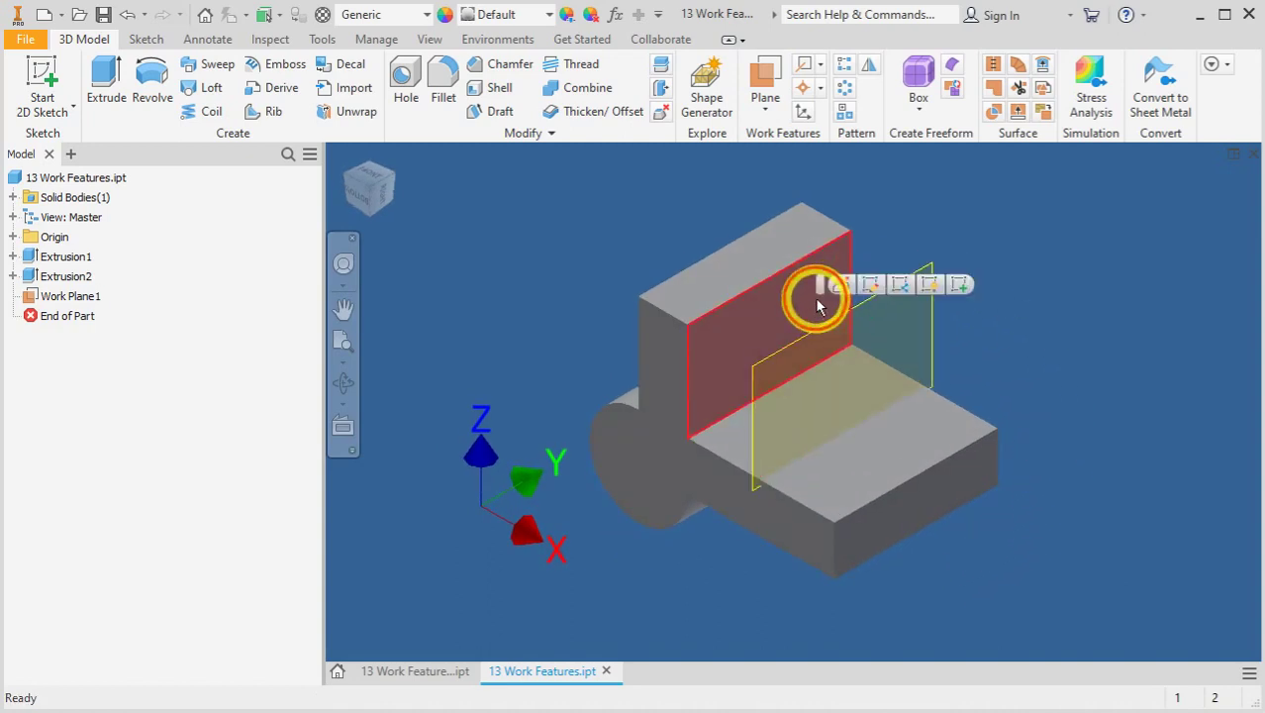
pyautogui.click(904, 517)
pyautogui.click(1041, 579)
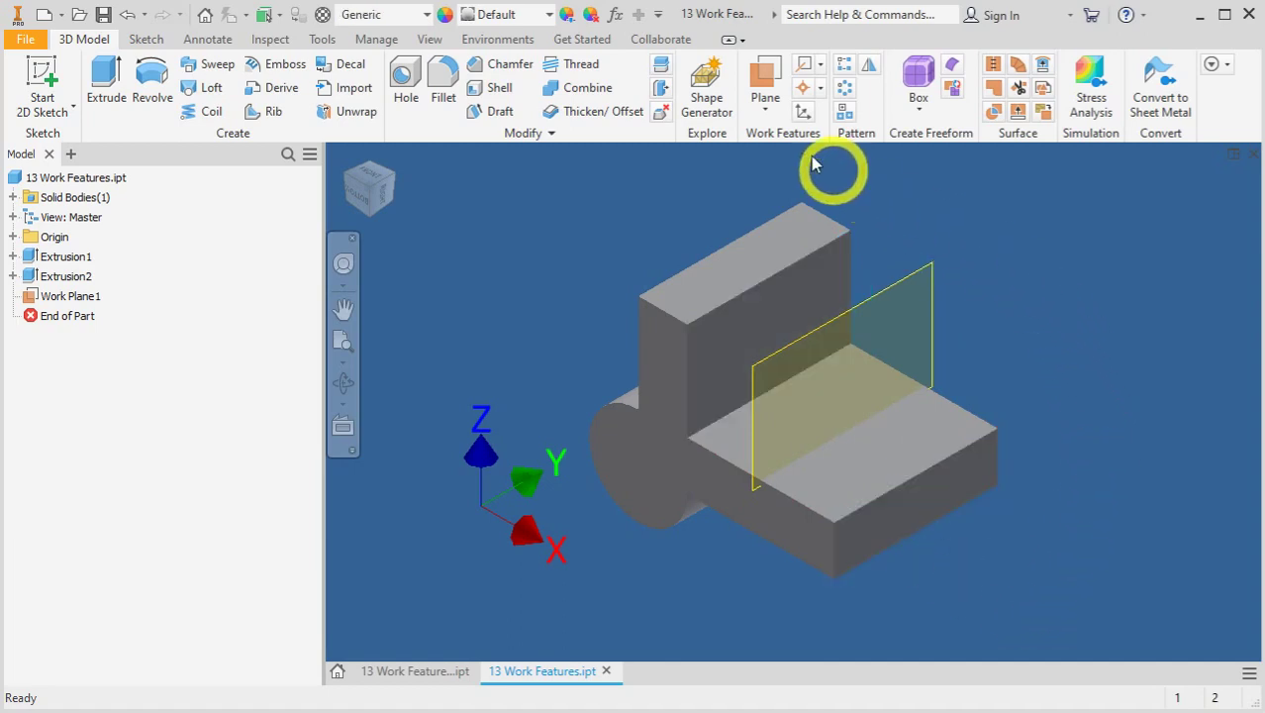
pyautogui.click(769, 85)
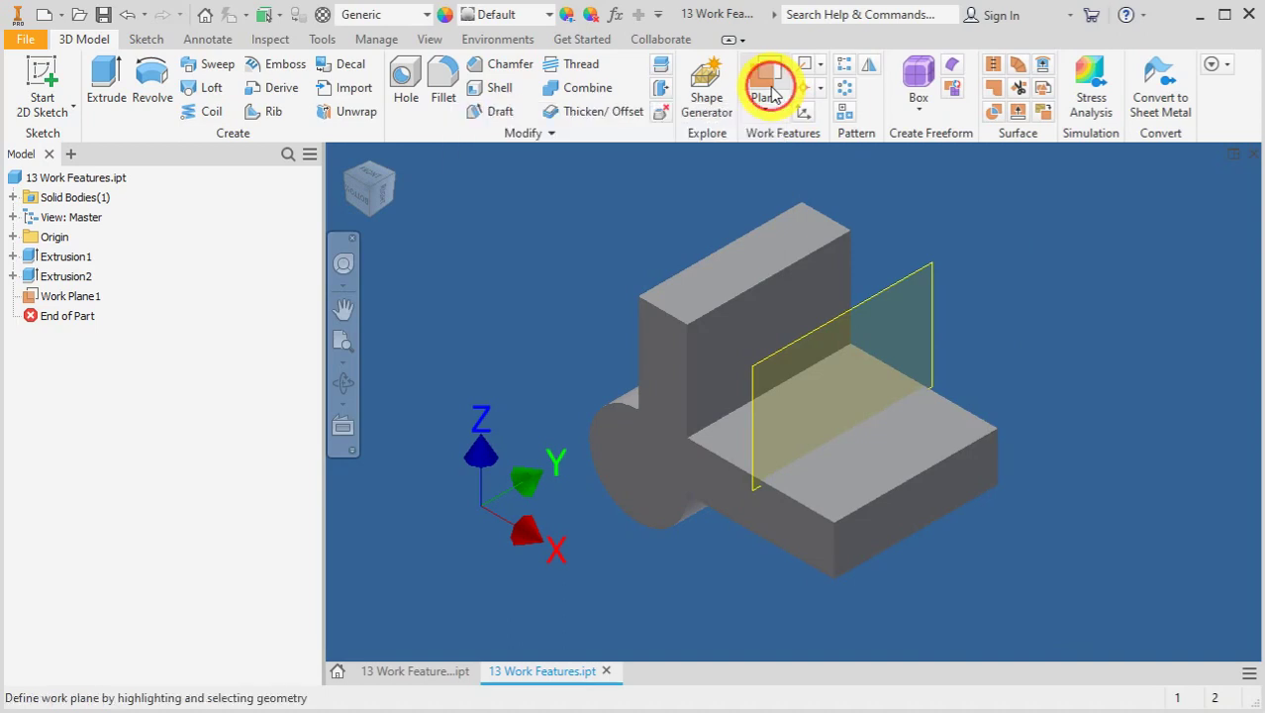
pyautogui.click(795, 304)
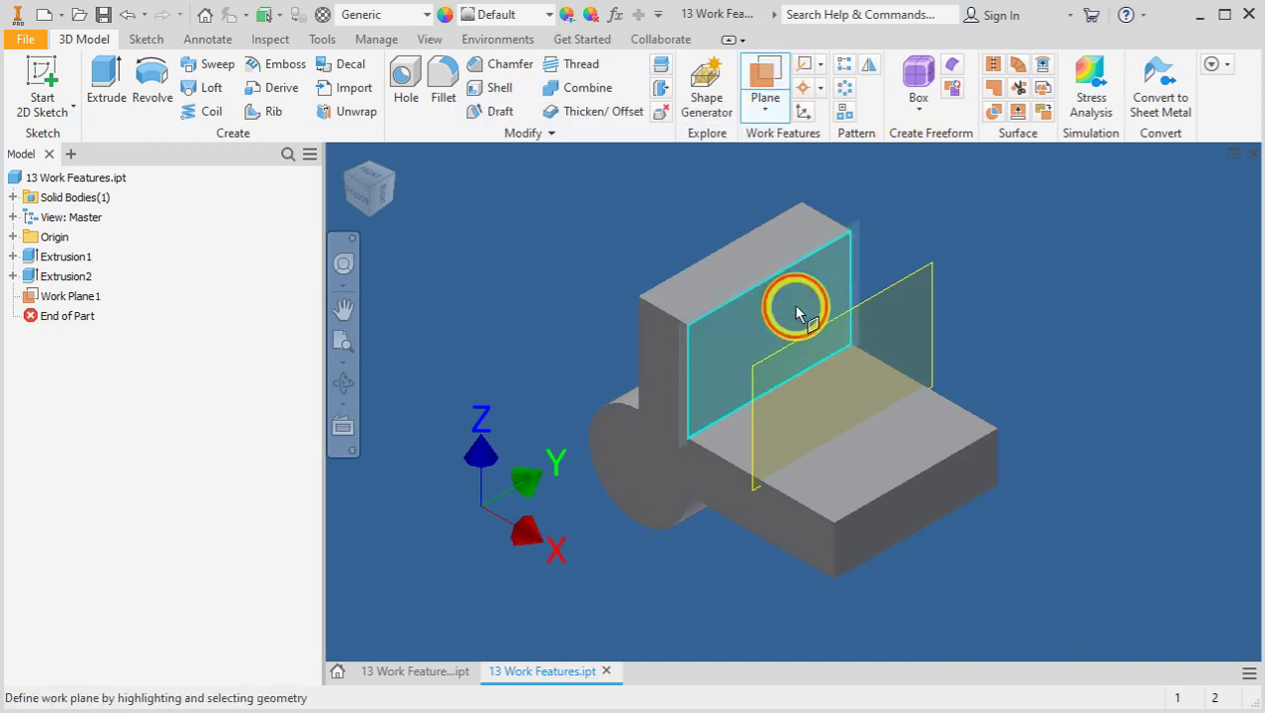
pyautogui.click(941, 493)
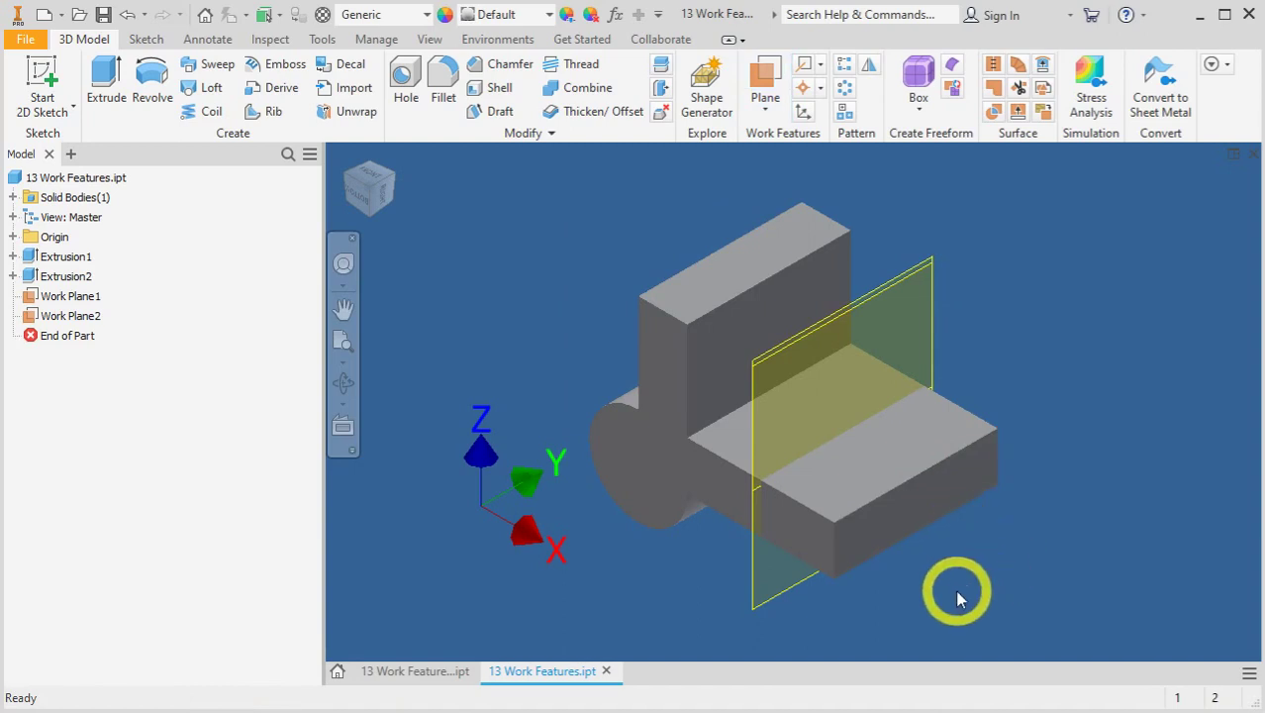
# Edit the L-shaped profile sketch to set its overall bottom length to 500 mm, and finish the sketch to update the part
pyautogui.keyDown('shift'); pyautogui.moveTo(961, 594); pyautogui.dragTo(999, 573, button='middle'); pyautogui.keyUp('shift')
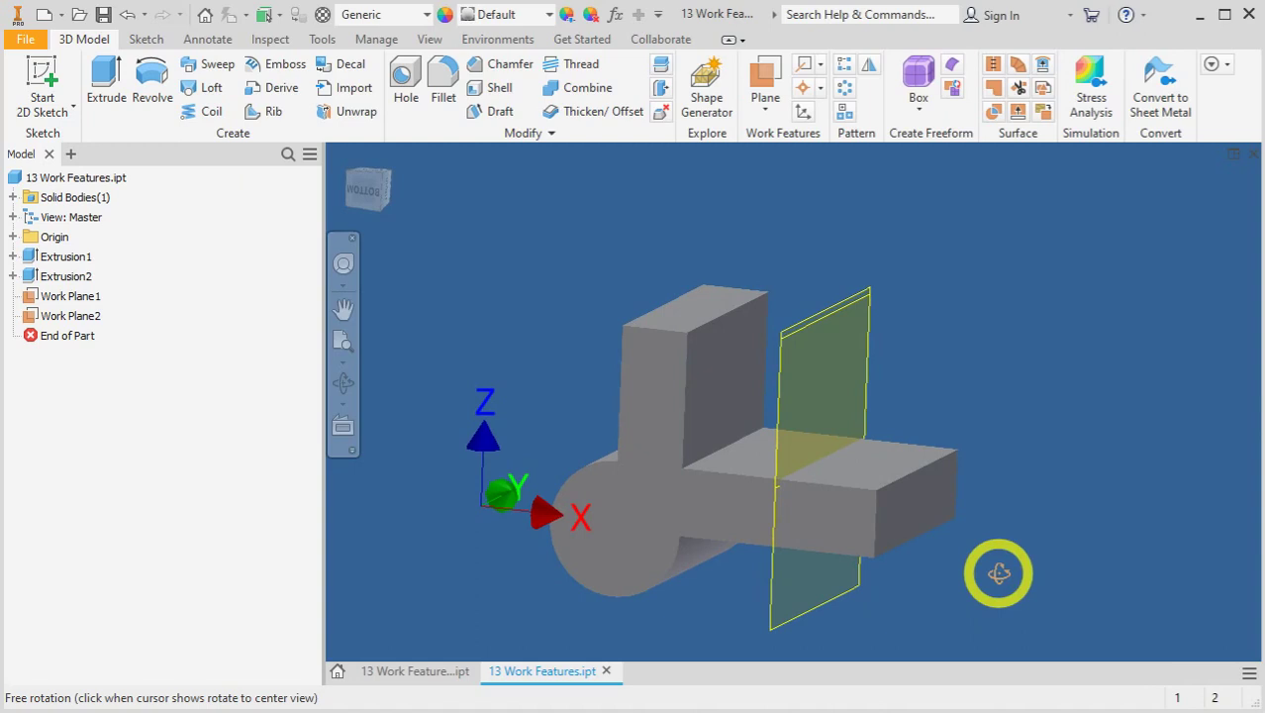
pyautogui.keyDown('shift'); pyautogui.moveTo(999, 573); pyautogui.dragTo(997, 578, button='middle'); pyautogui.keyUp('shift')
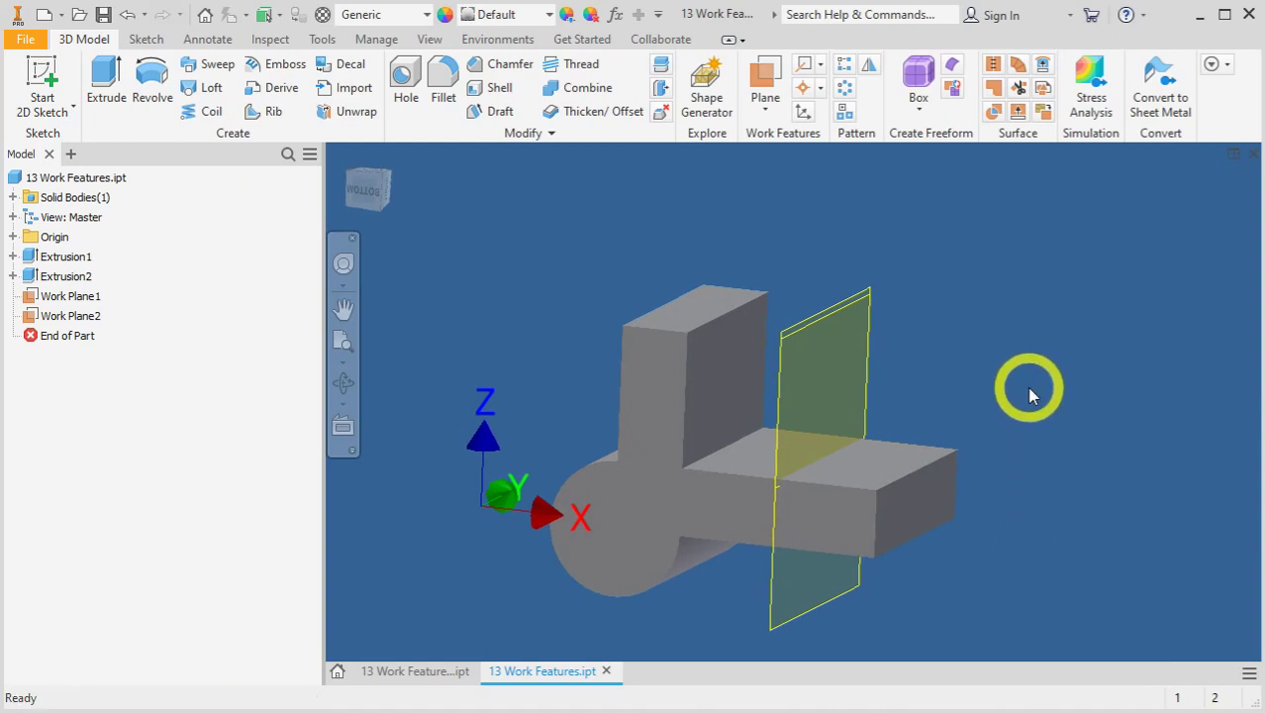
pyautogui.click(748, 517)
pyautogui.click(782, 503)
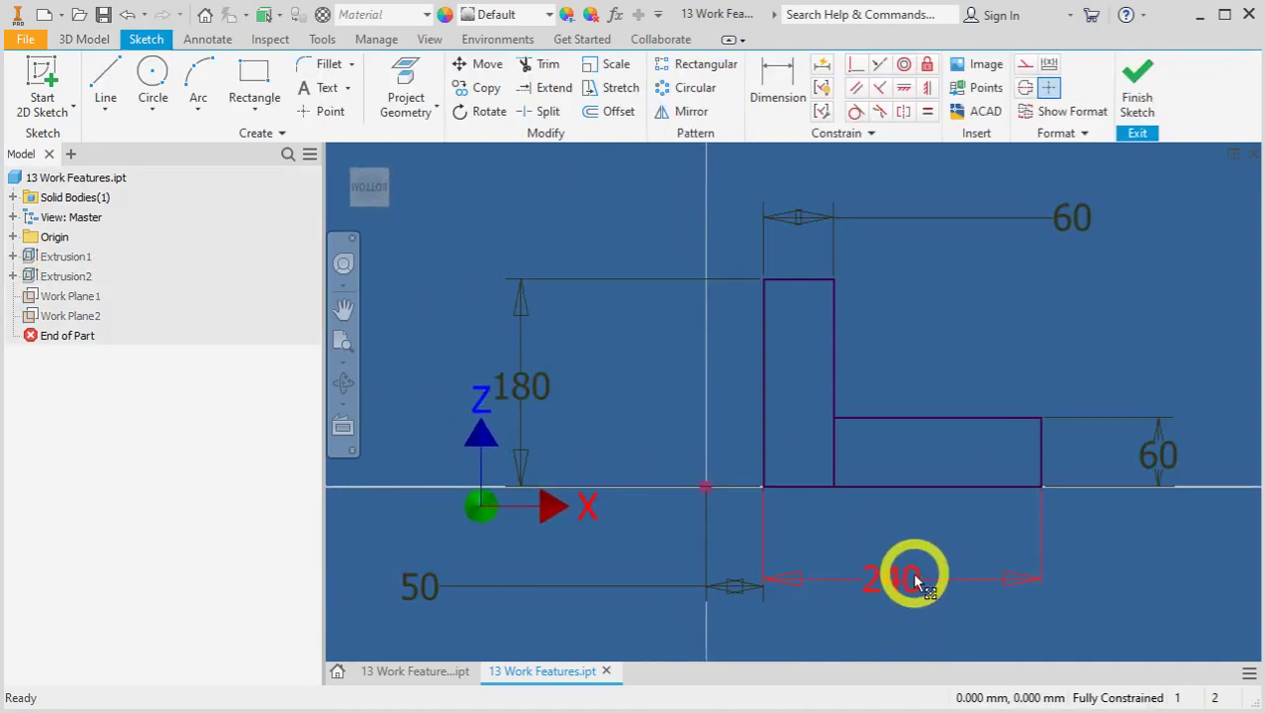
pyautogui.doubleClick(913, 579)
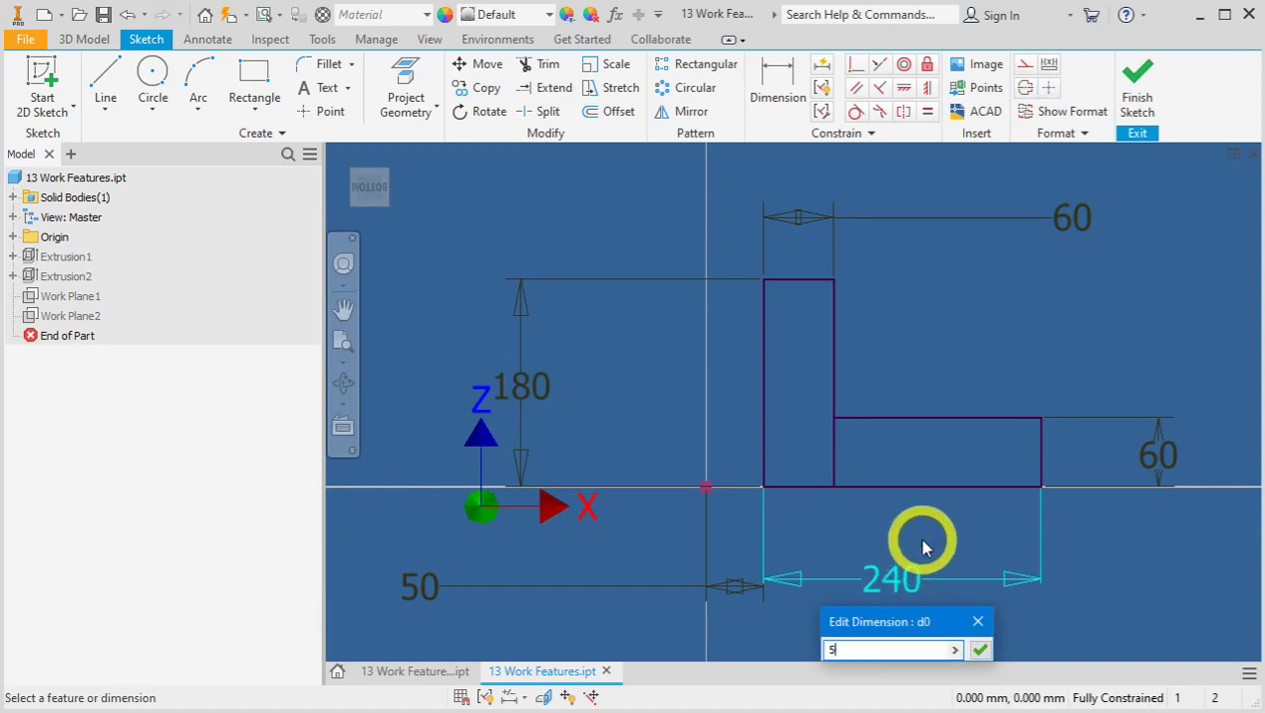
pyautogui.press('Return')
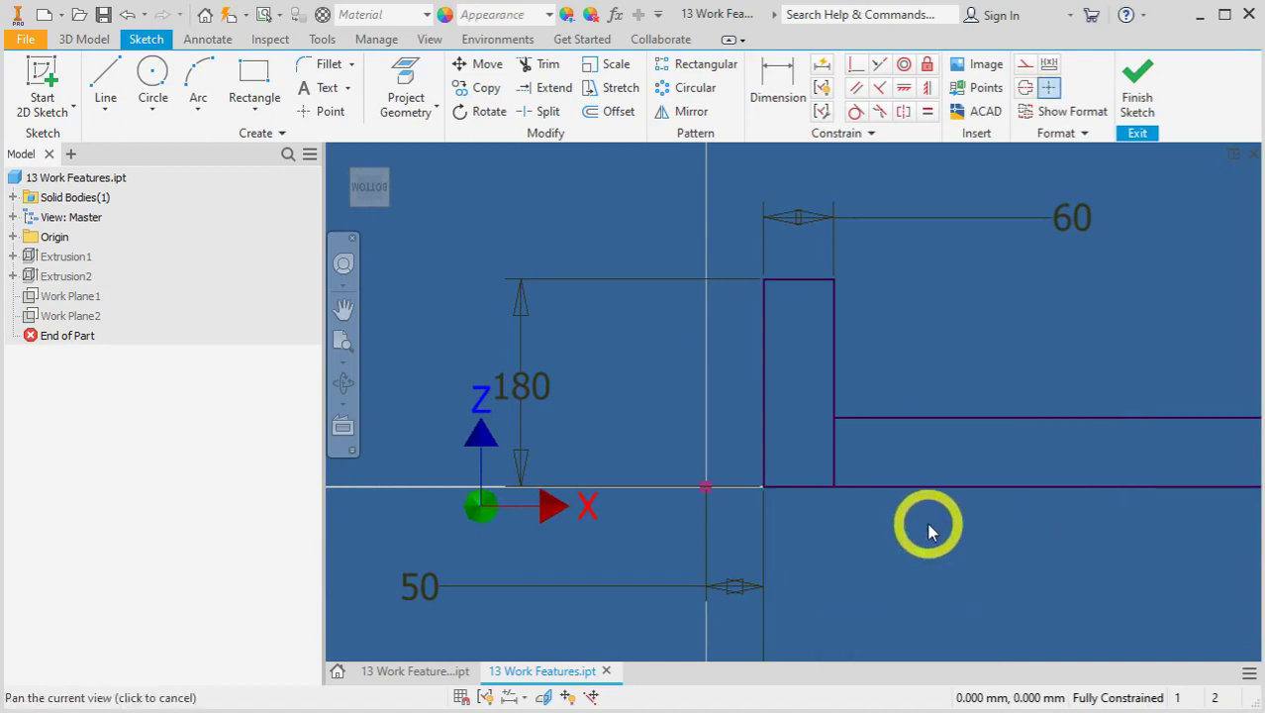
pyautogui.scroll(-1, 931, 528)
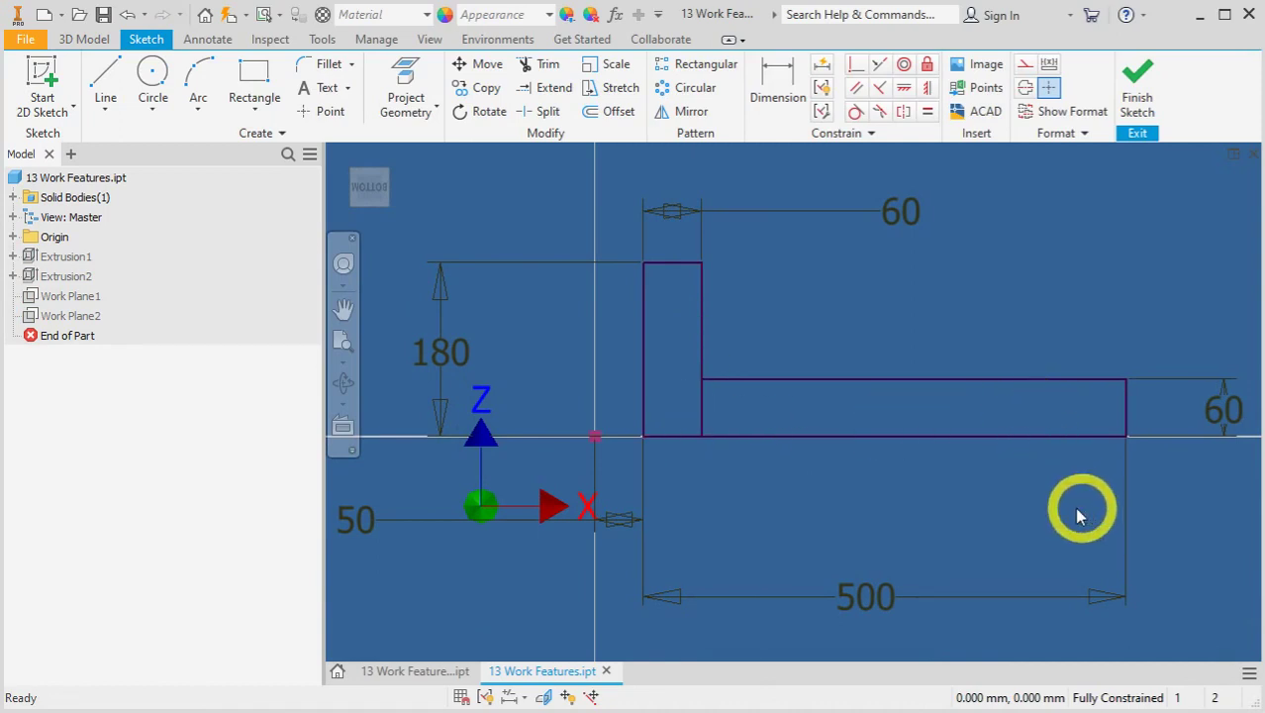
pyautogui.click(1136, 118)
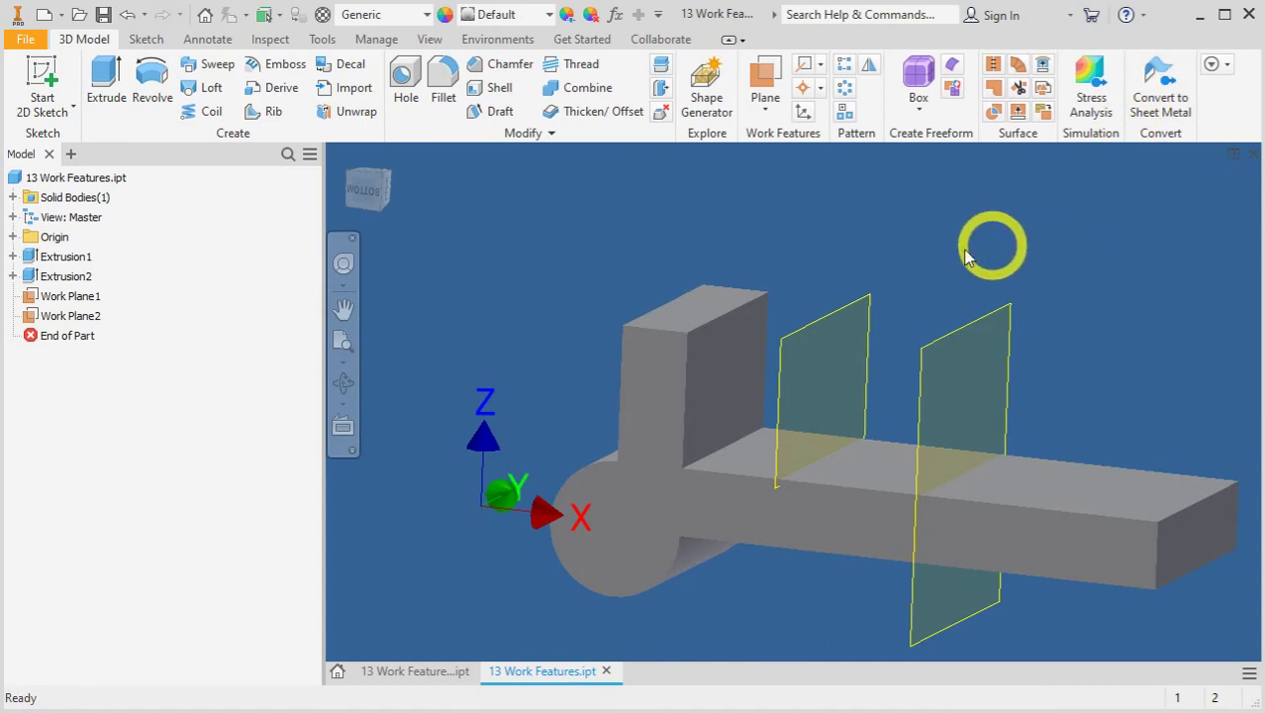
pyautogui.click(863, 300)
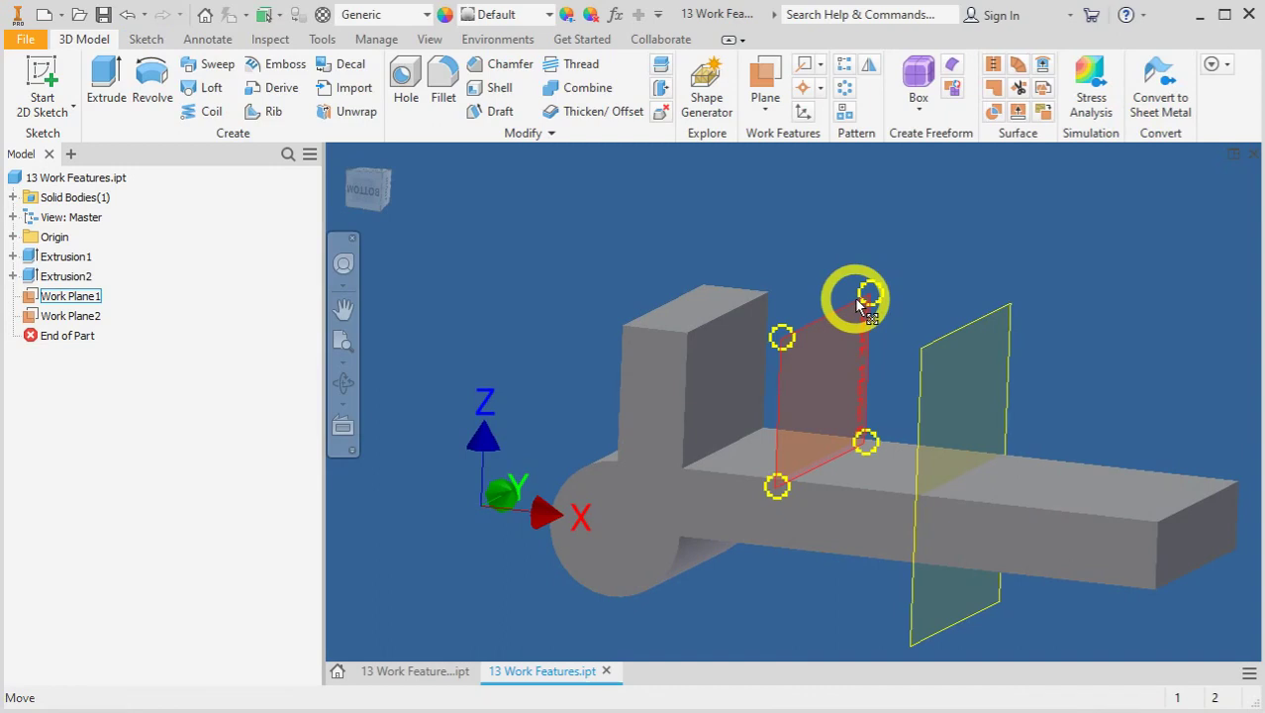
pyautogui.click(901, 316)
pyautogui.click(959, 329)
pyautogui.click(927, 282)
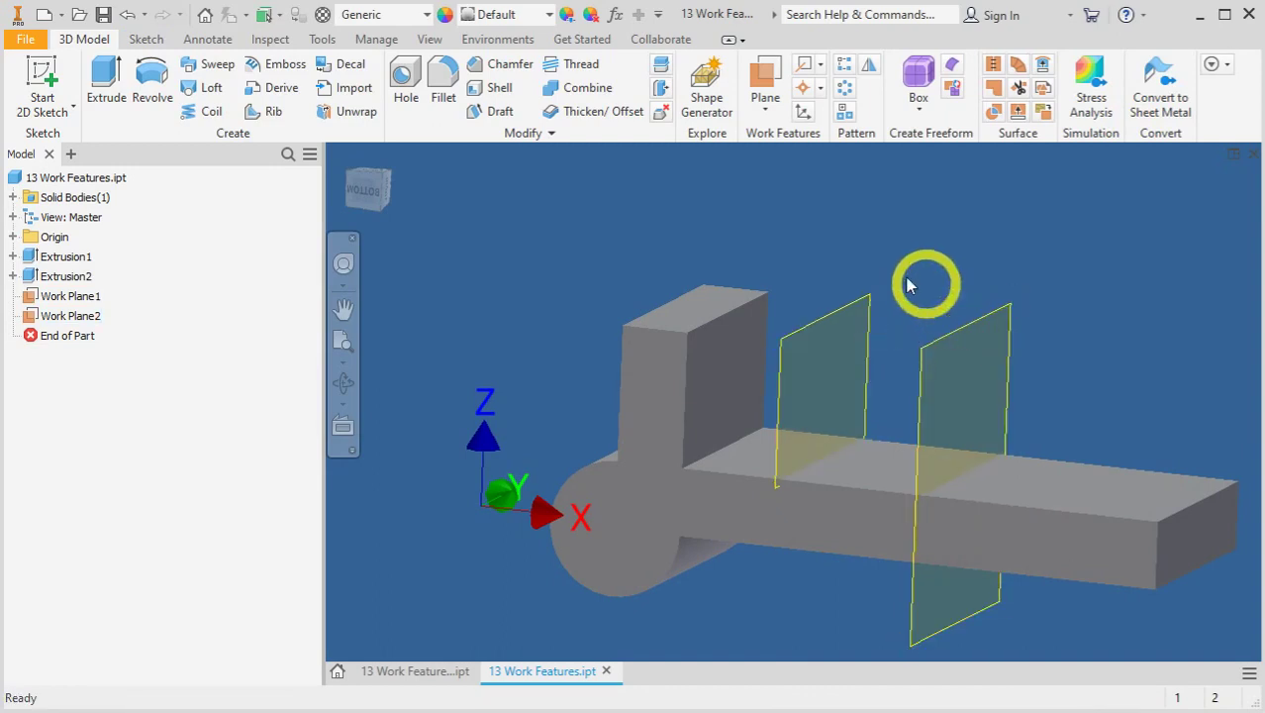
pyautogui.click(823, 312)
pyautogui.click(823, 315)
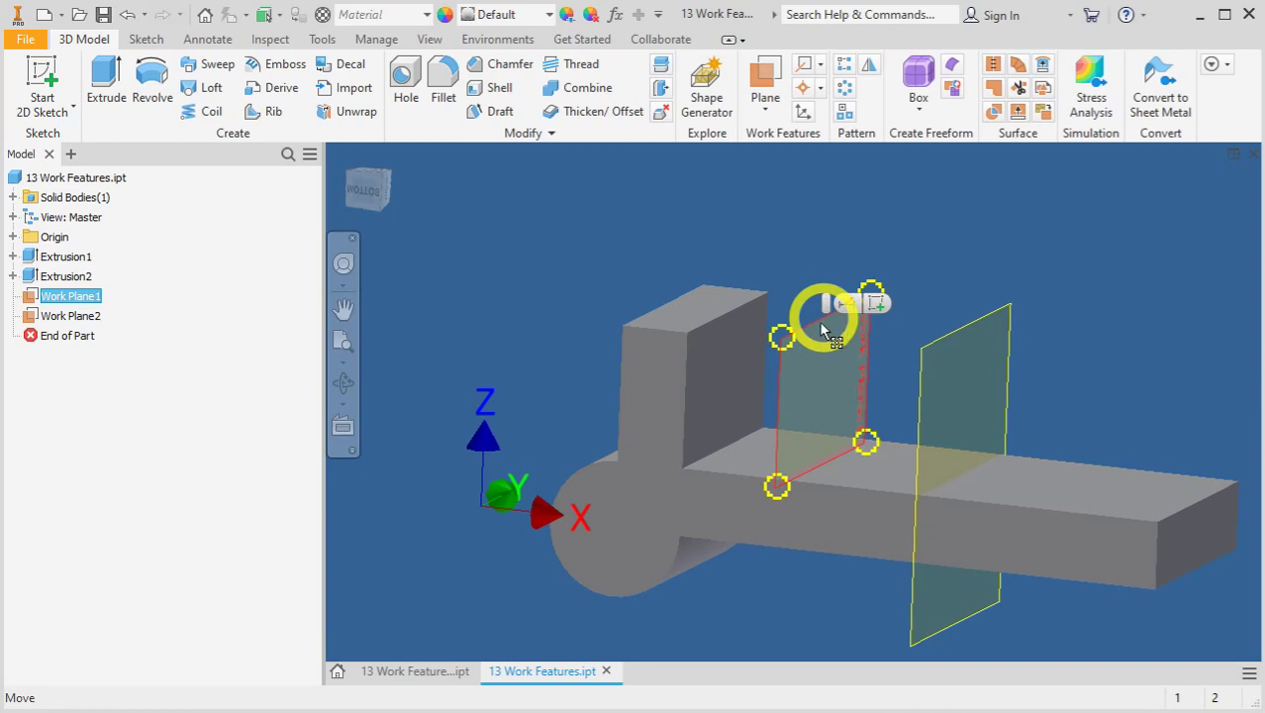
pyautogui.click(823, 253)
# Measure the distance between the inner face of the upright and the offset work plane
pyautogui.click(321, 40)
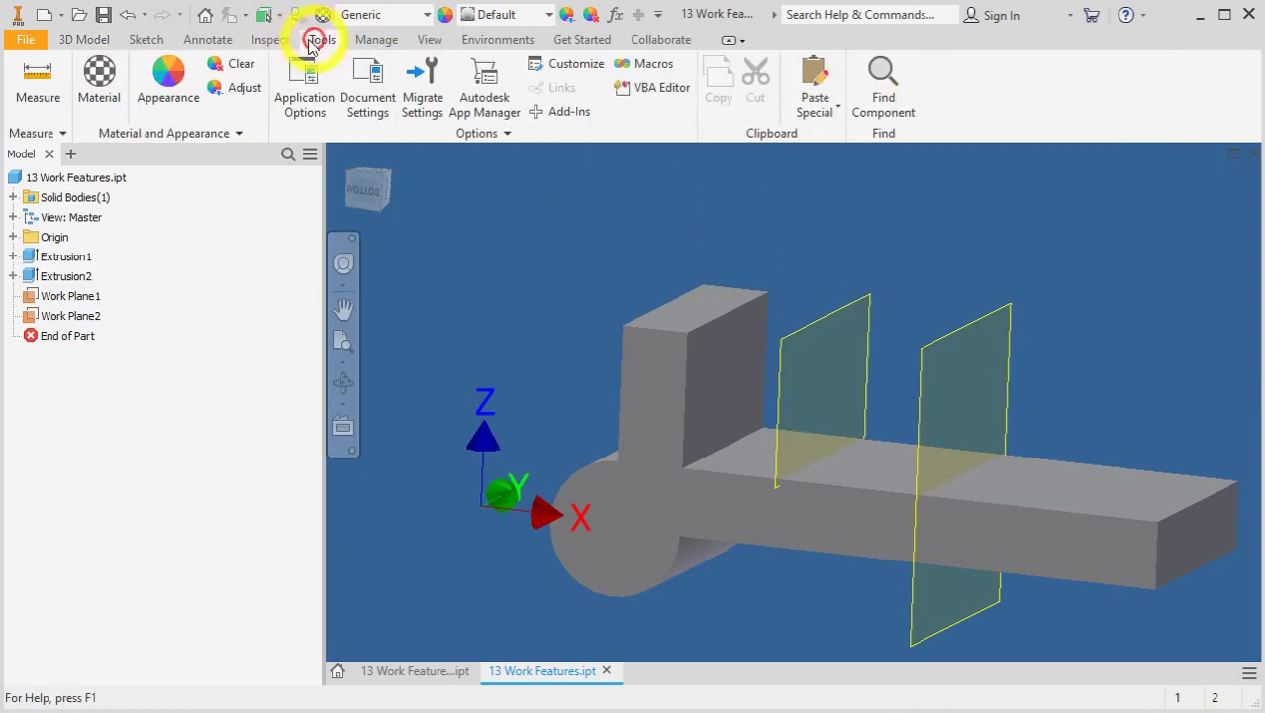
pyautogui.click(38, 78)
pyautogui.click(709, 366)
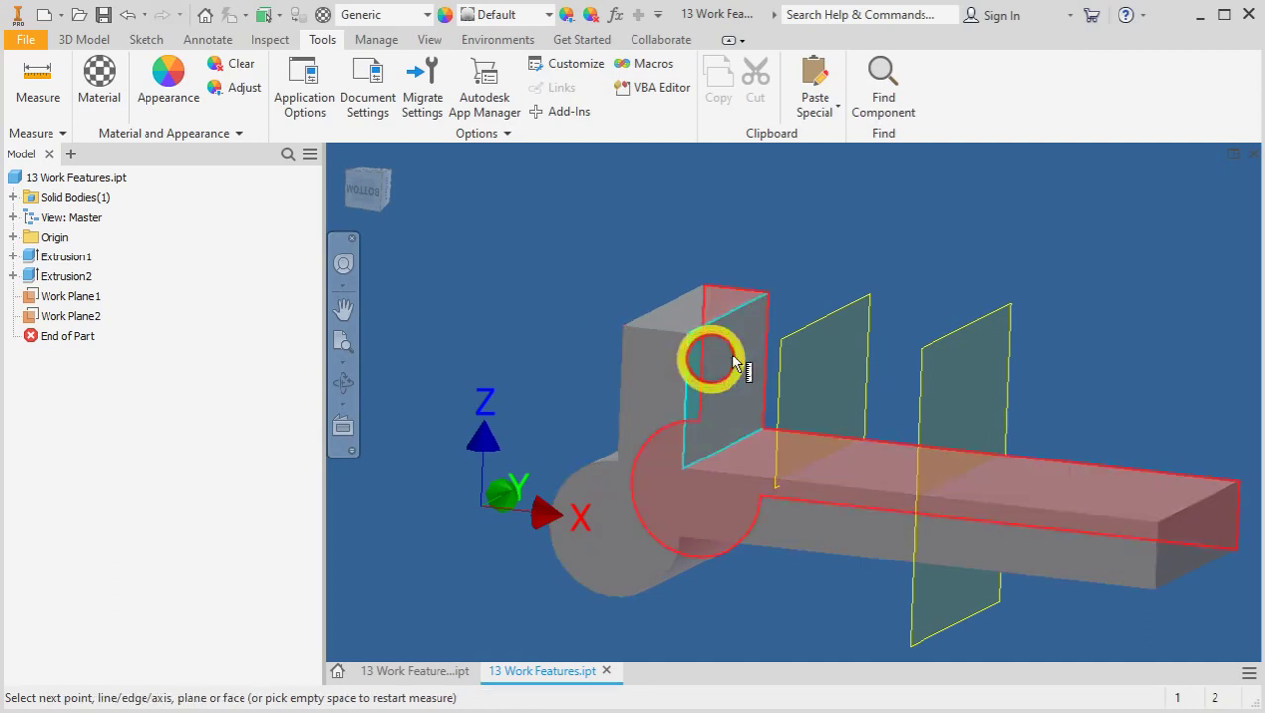
pyautogui.click(822, 325)
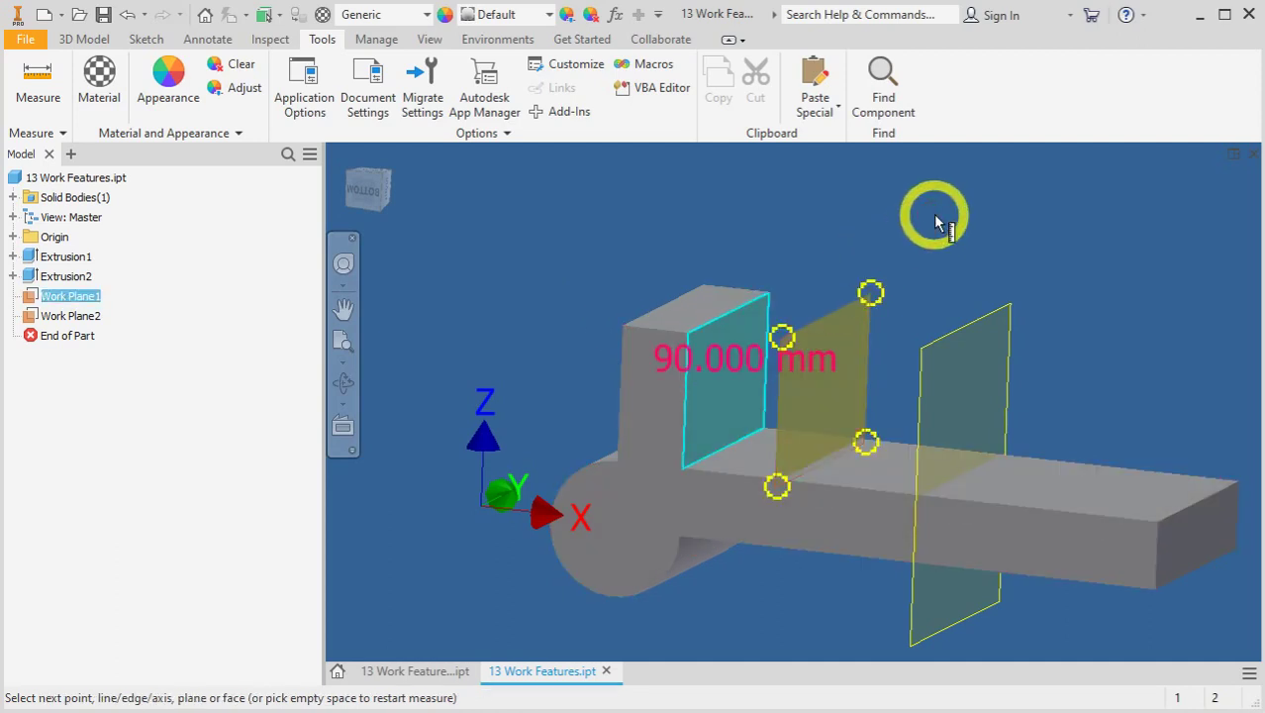
pyautogui.click(933, 214)
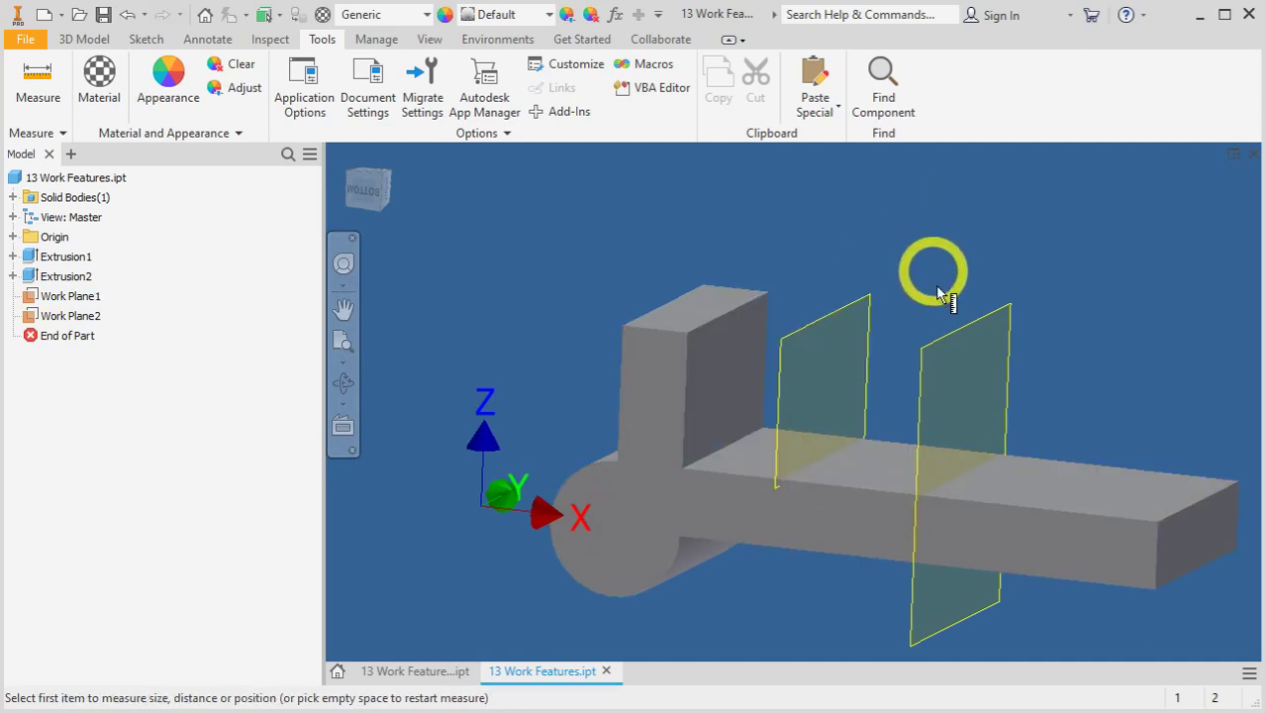
pyautogui.press('Escape')
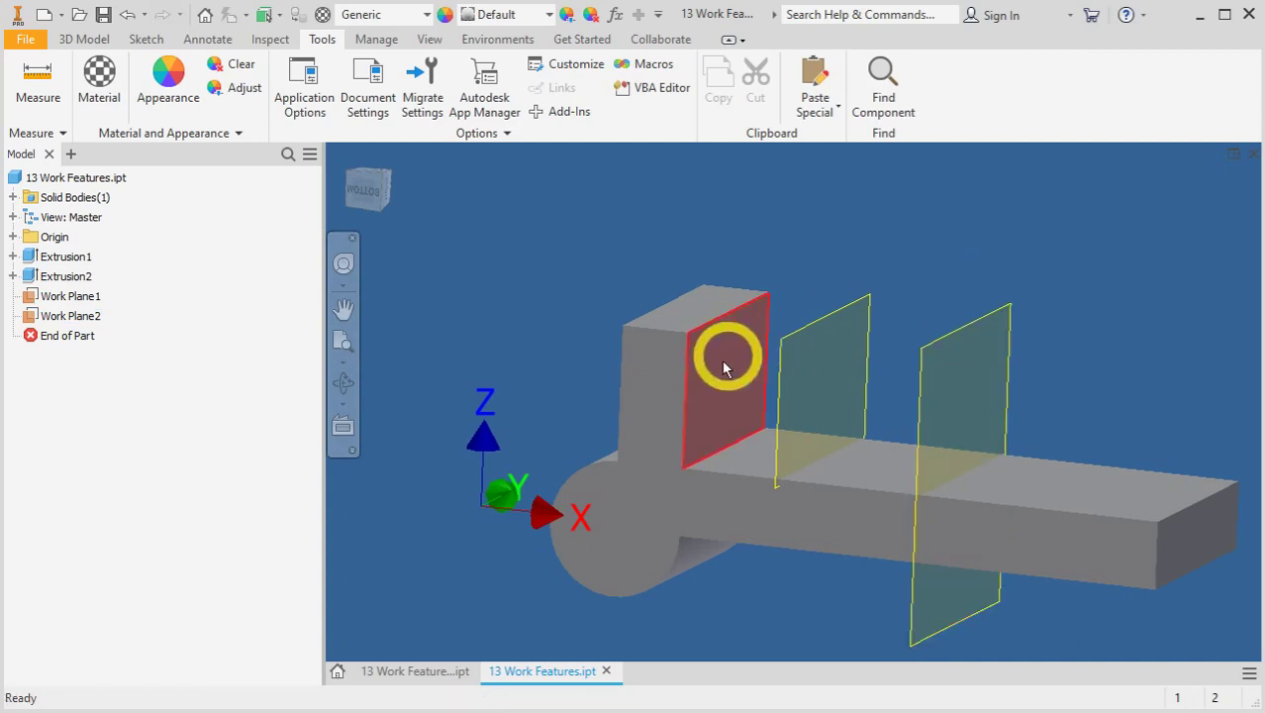
pyautogui.click(724, 356)
pyautogui.click(1188, 538)
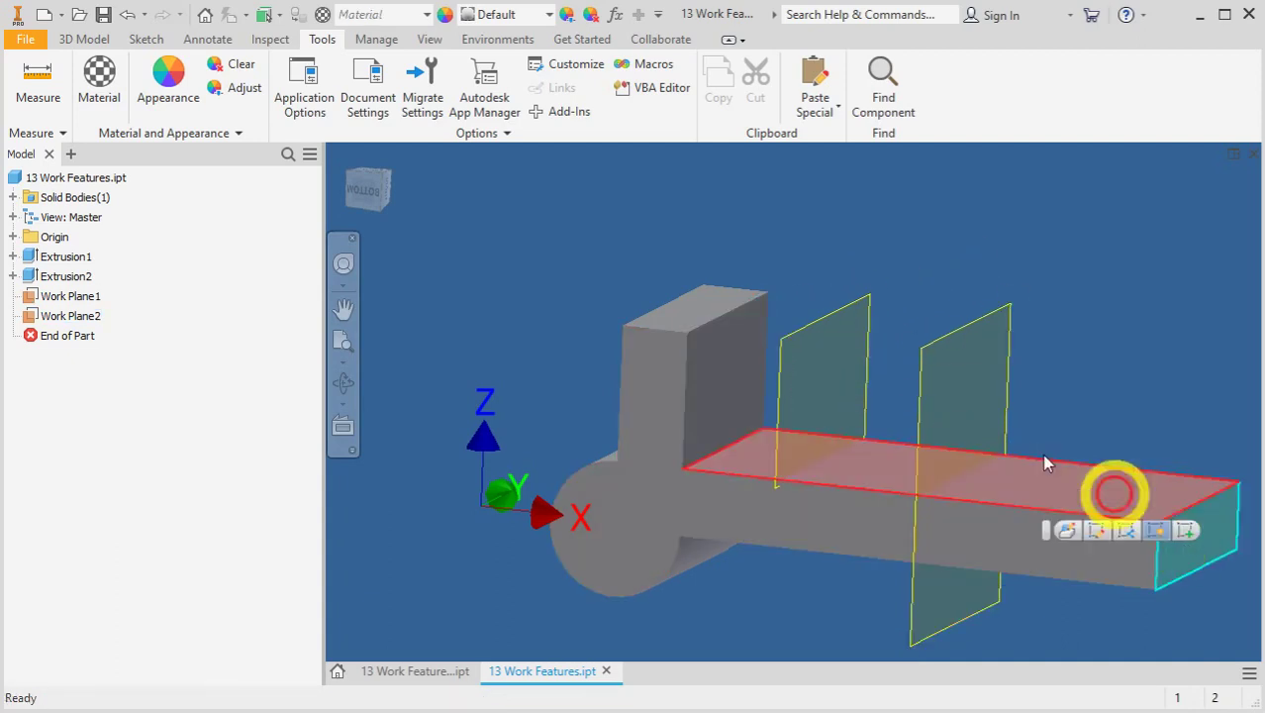
pyautogui.click(731, 398)
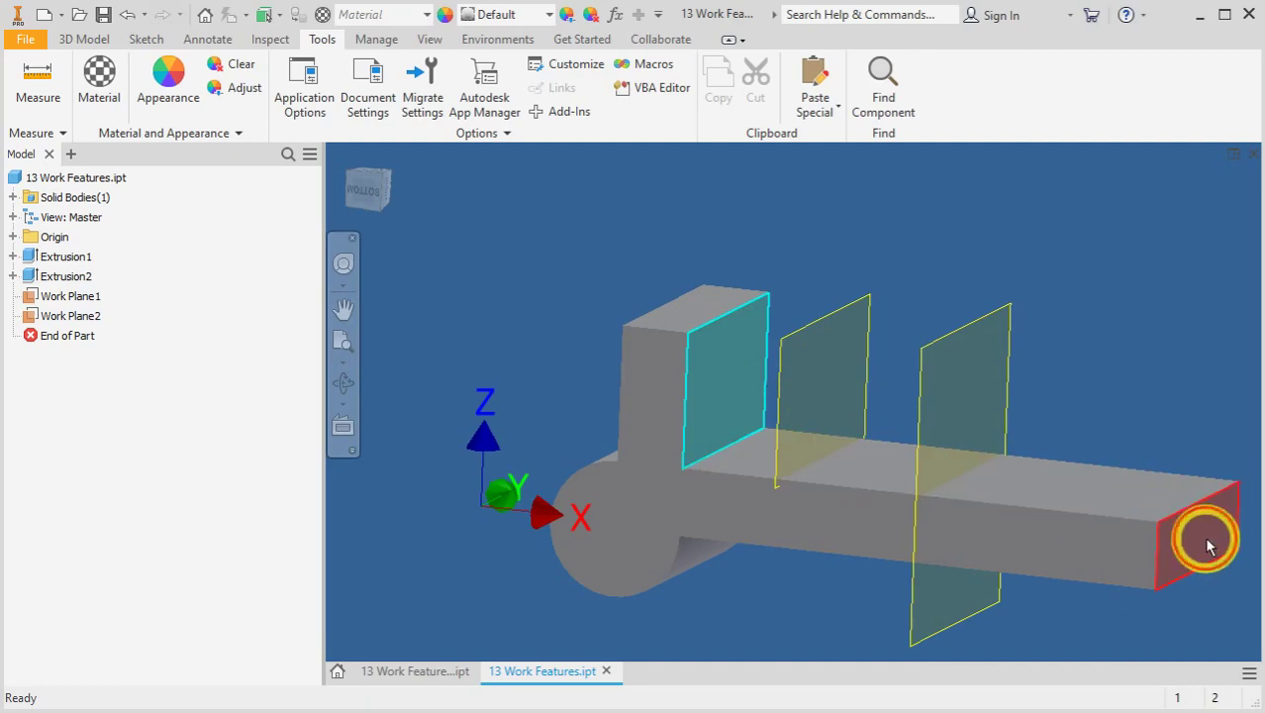
pyautogui.click(1179, 440)
# Undo the overall length change of the L-shaped profile and return the part to the home view
pyautogui.keyDown('shift'); pyautogui.moveTo(1014, 486); pyautogui.dragTo(1002, 413, button='middle'); pyautogui.keyUp('shift')
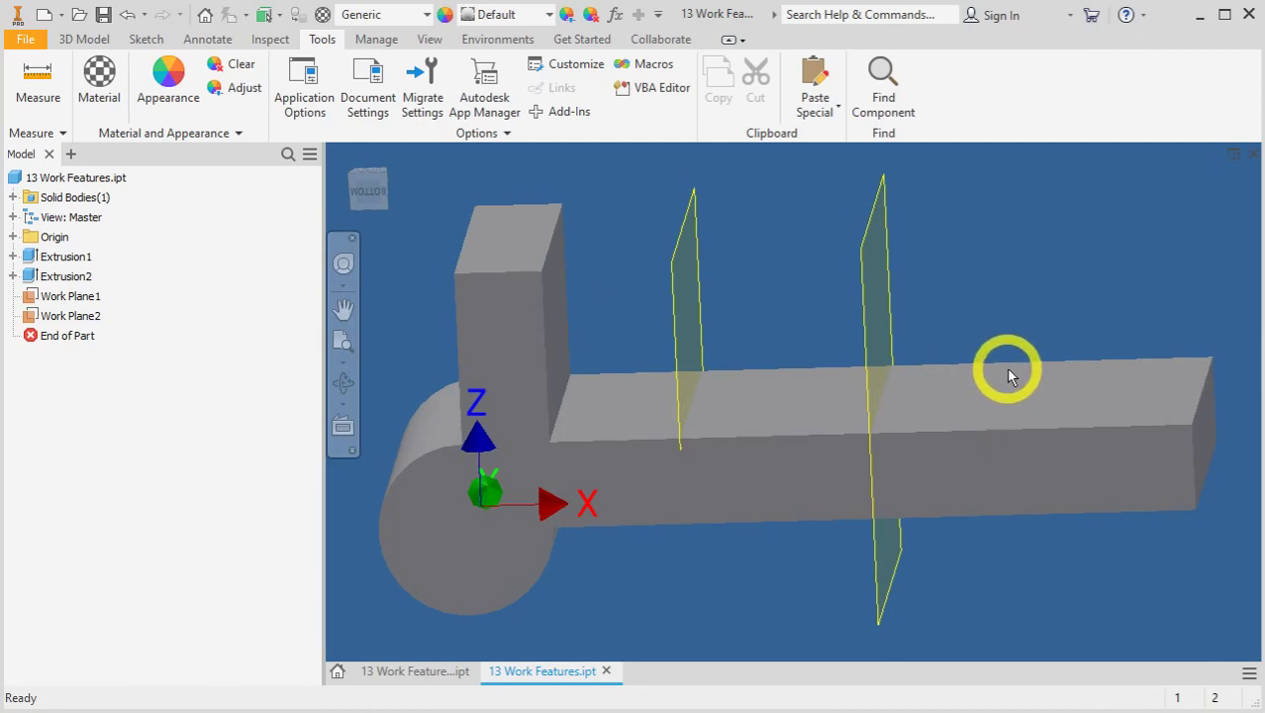
pyautogui.click(1012, 315)
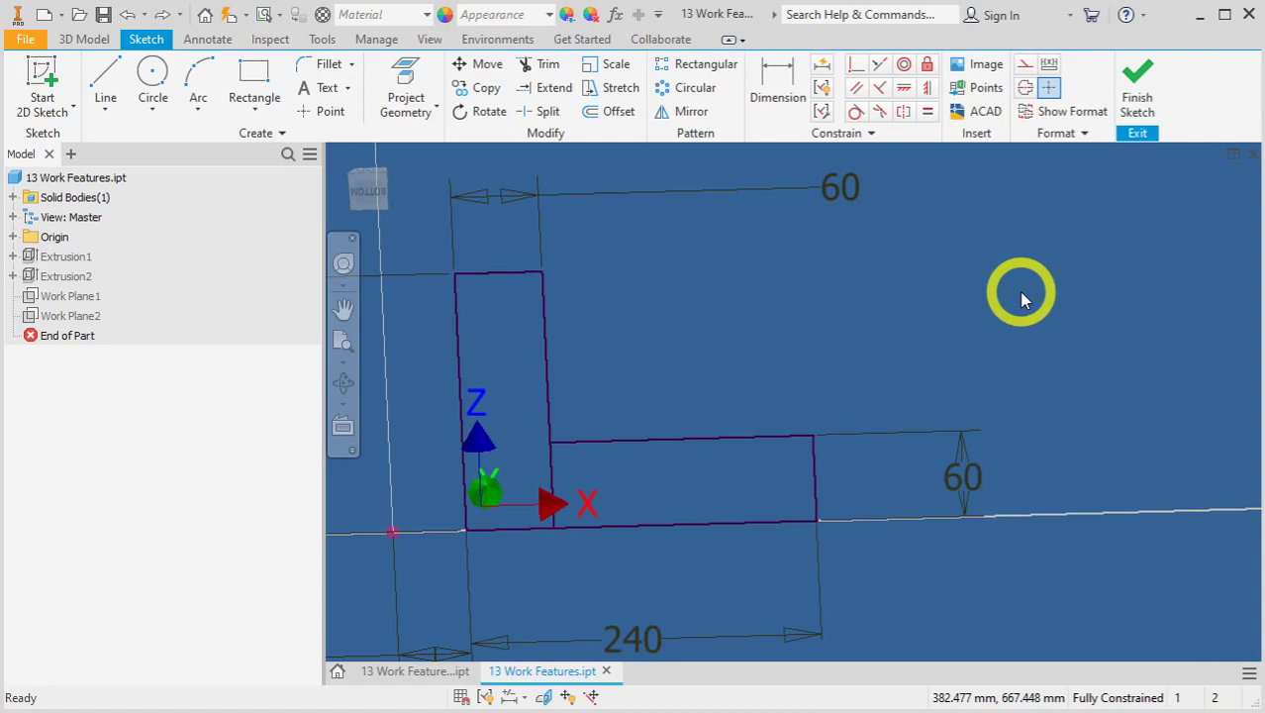
pyautogui.moveTo(1011, 319)
pyautogui.keyDown('shift'); pyautogui.mouseDown(button='middle')
pyautogui.moveTo(938, 348)
pyautogui.moveTo(957, 378)
pyautogui.mouseUp(button='middle'); pyautogui.keyUp('shift')
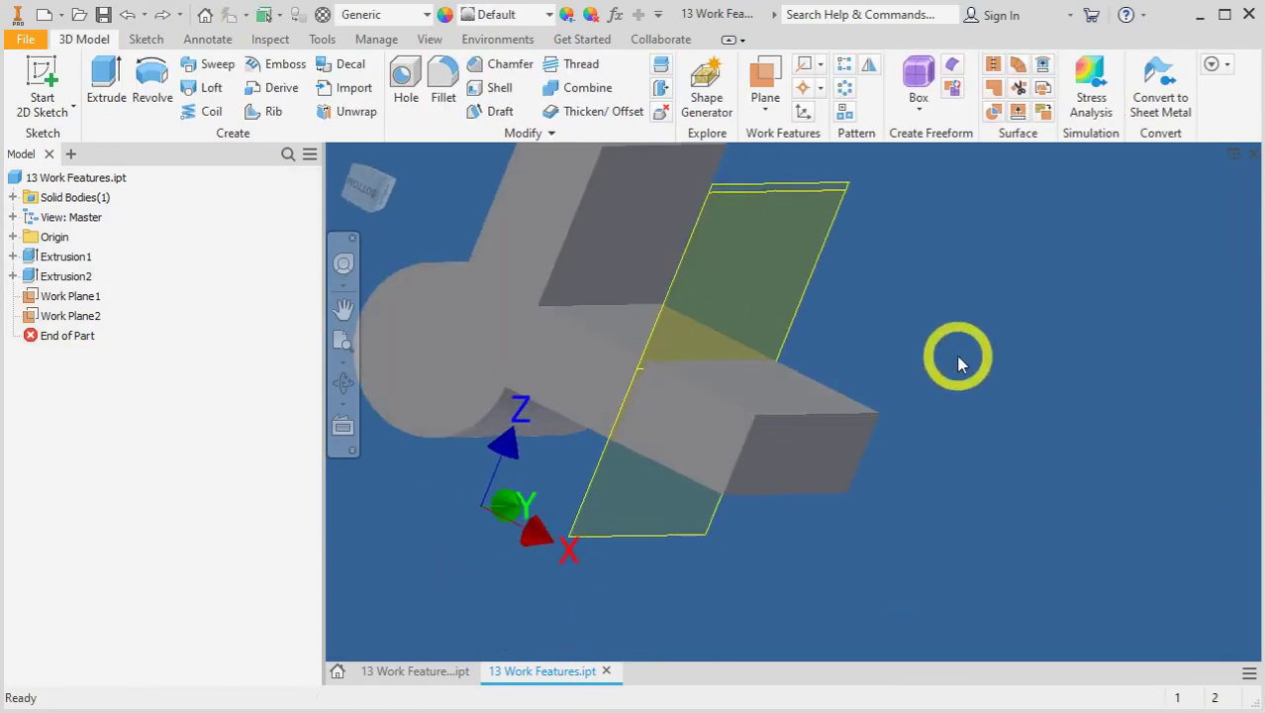
pyautogui.press('F6')
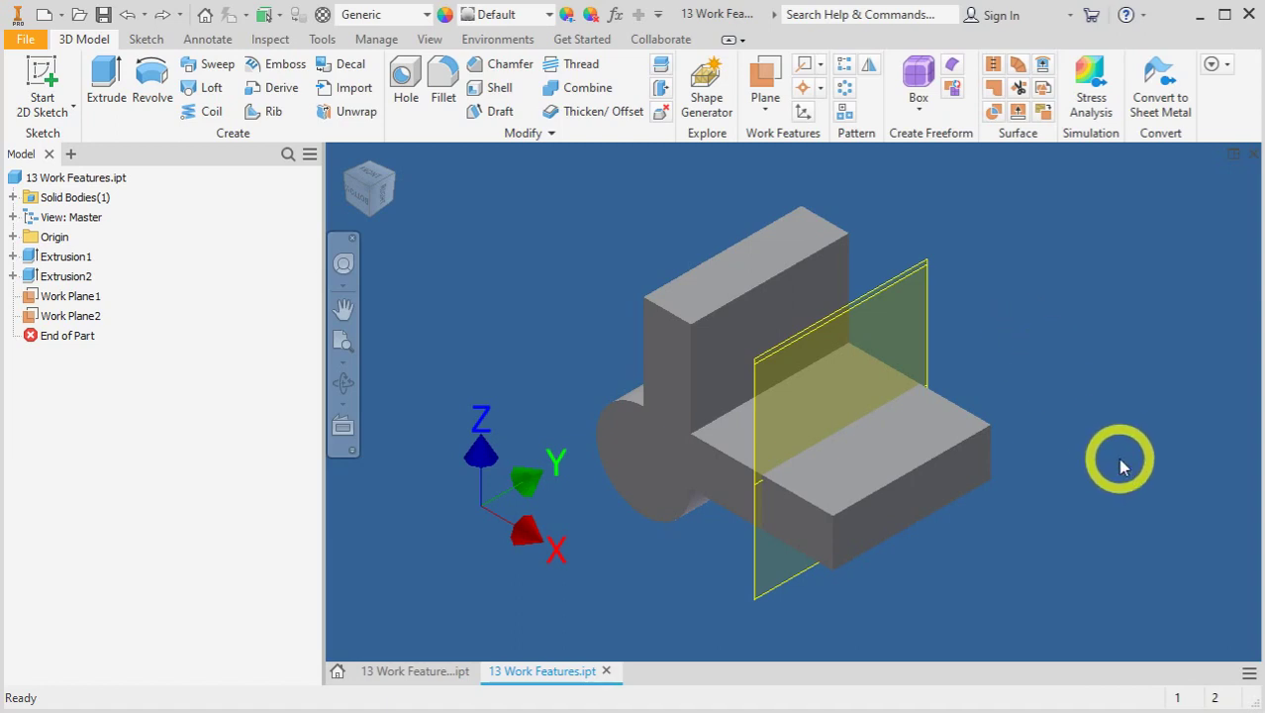
# Create a work plane through the upper edge of the horizontal arm's end face, angled -45 degrees to that face
pyautogui.click(946, 455)
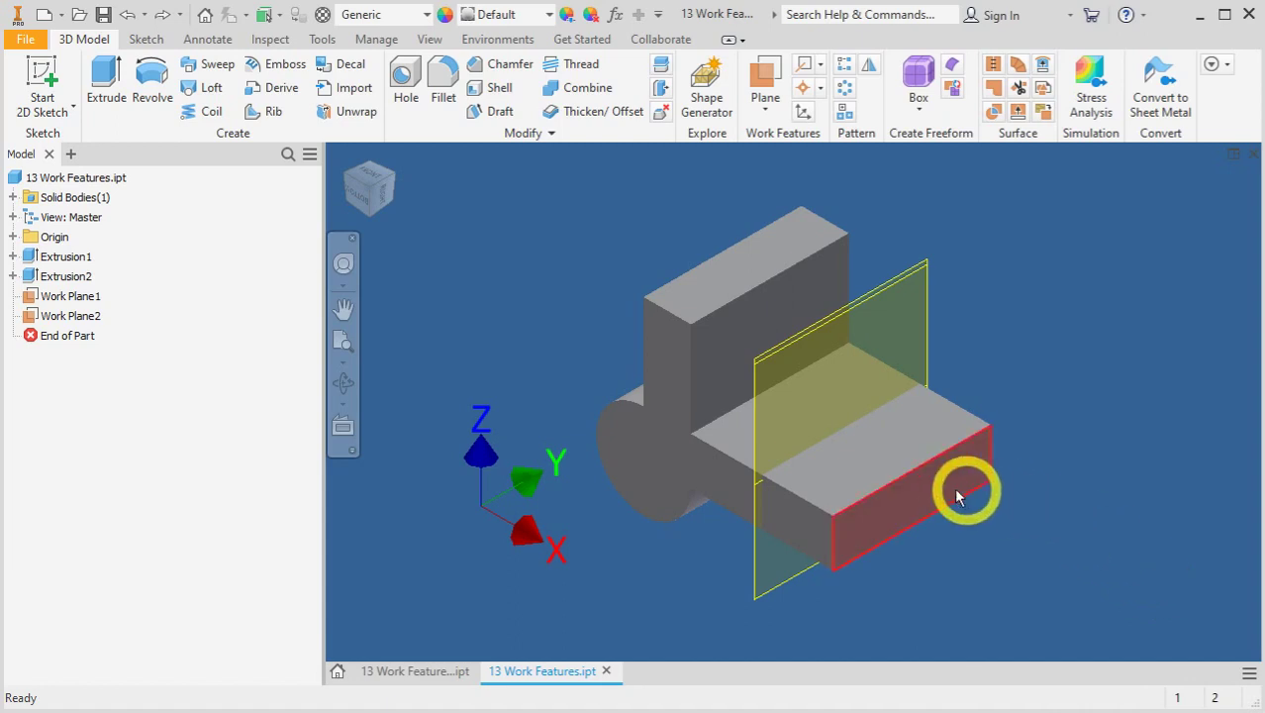
pyautogui.click(944, 487)
pyautogui.click(1114, 594)
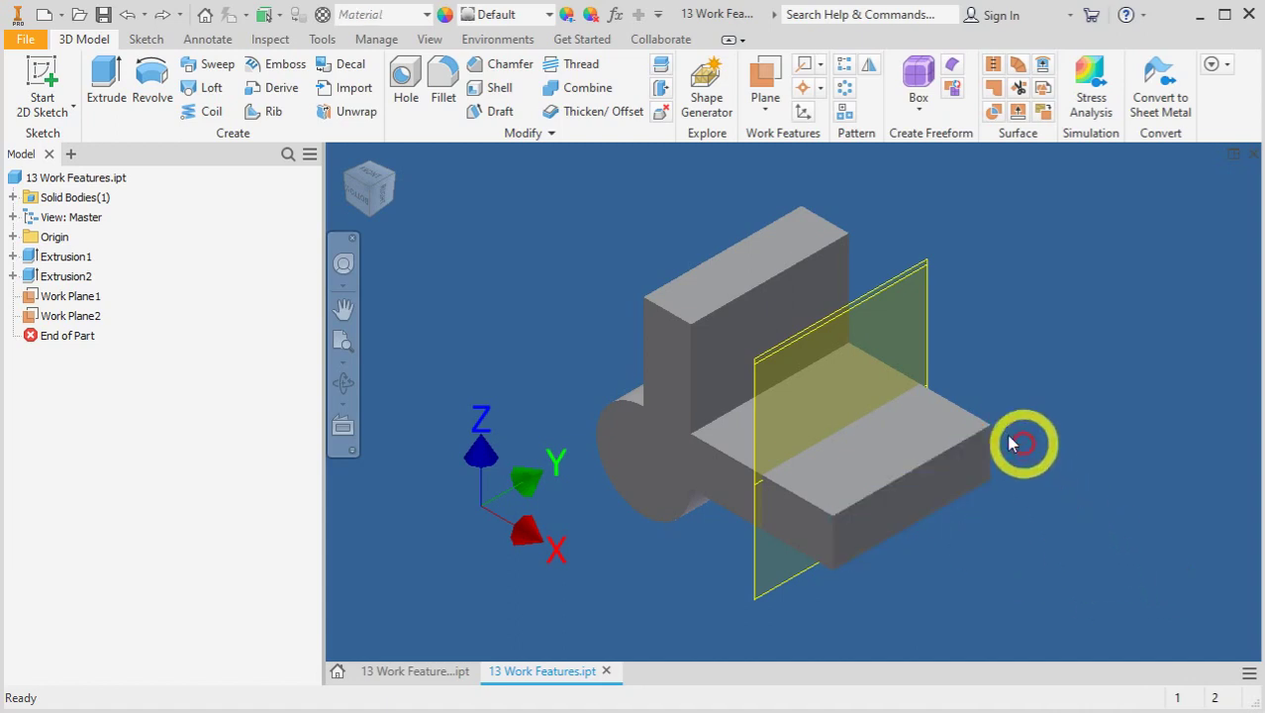
pyautogui.click(934, 447)
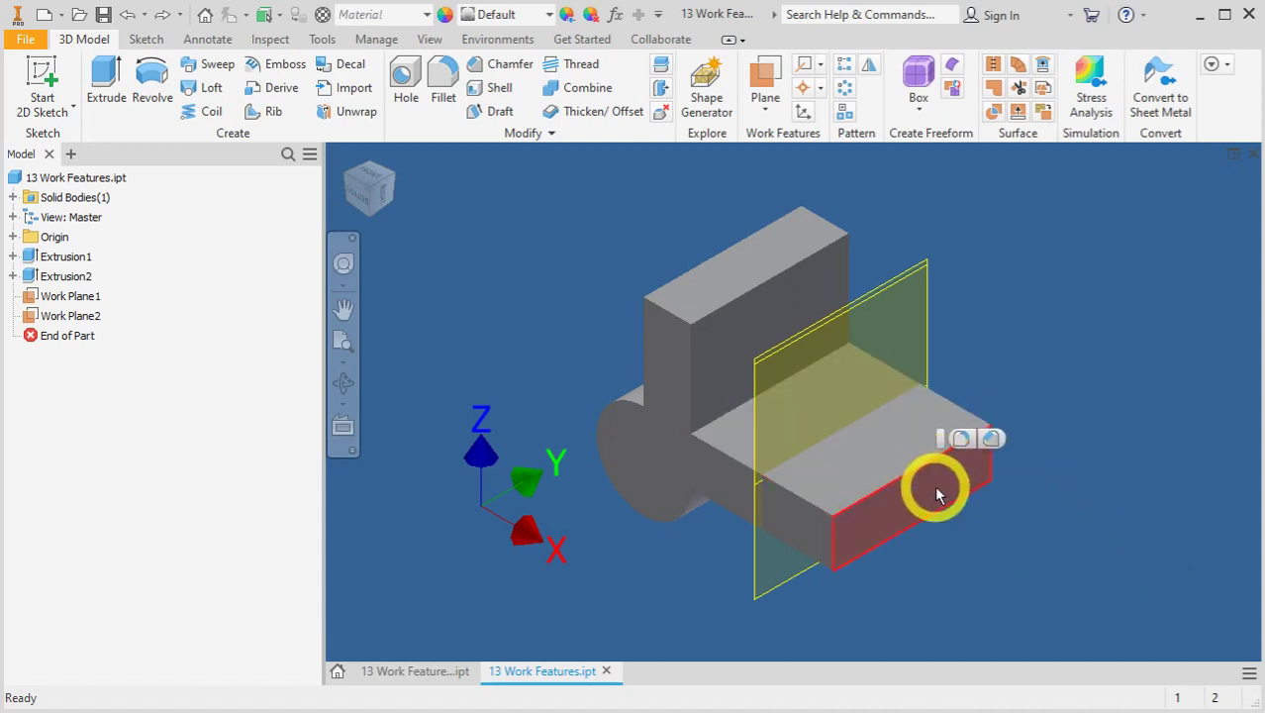
pyautogui.click(938, 495)
pyautogui.click(1058, 572)
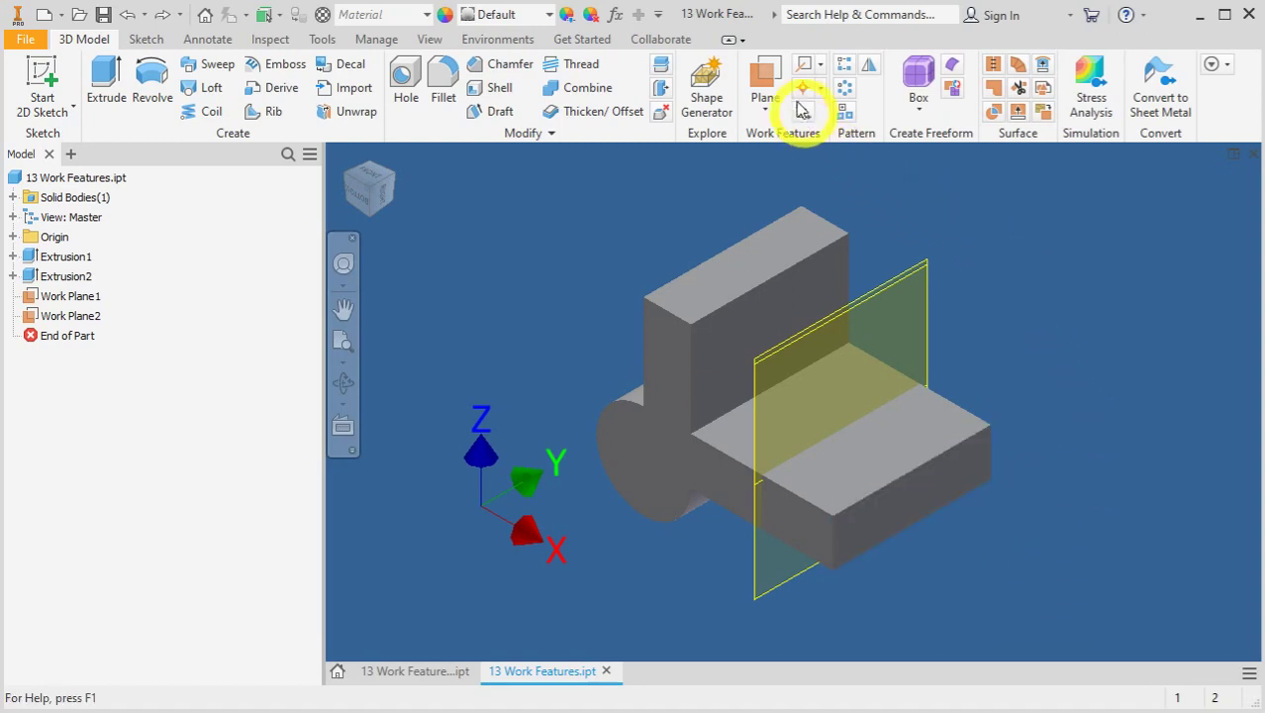
pyautogui.click(970, 438)
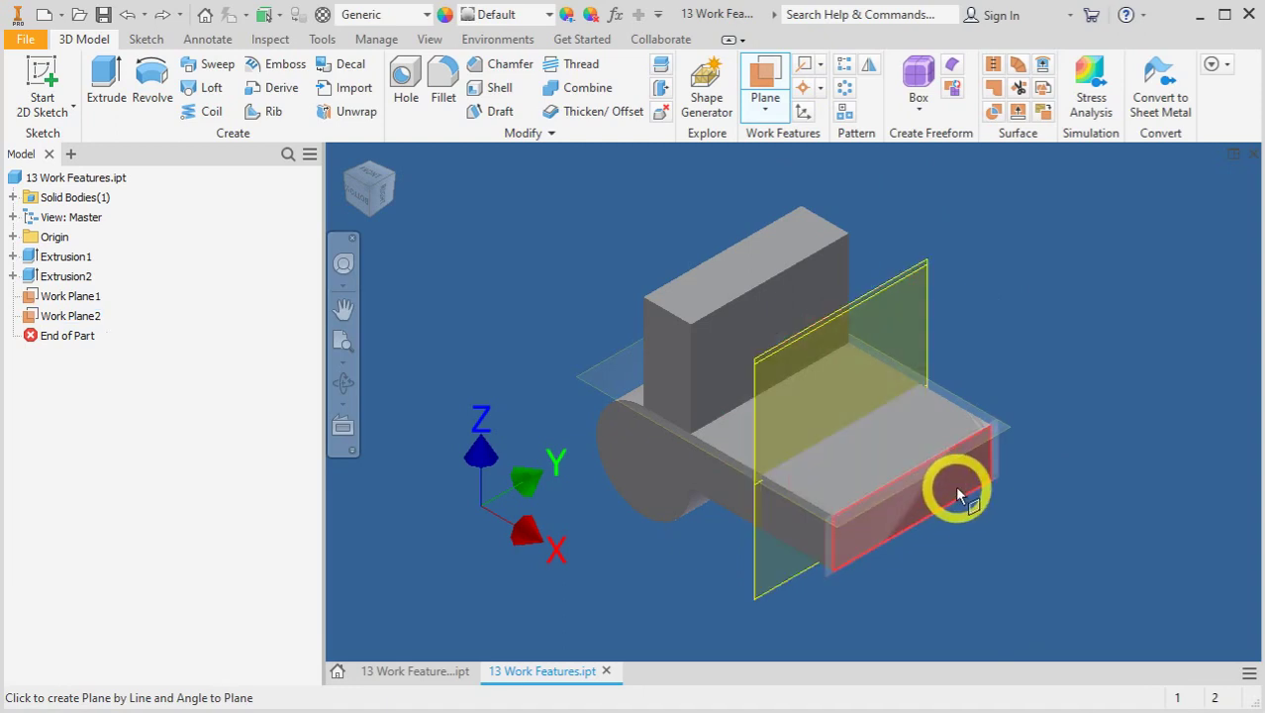
pyautogui.click(957, 490)
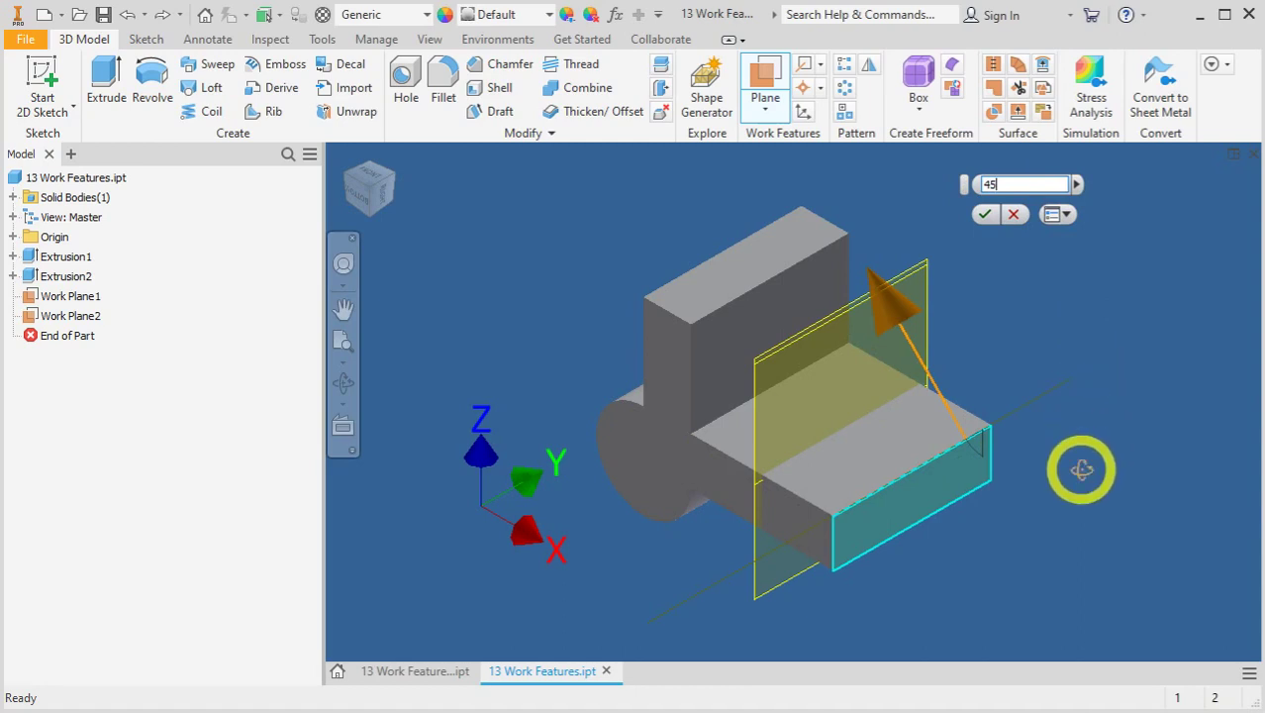
pyautogui.keyDown('shift'); pyautogui.moveTo(1082, 466); pyautogui.dragTo(953, 449, button='middle'); pyautogui.keyUp('shift')
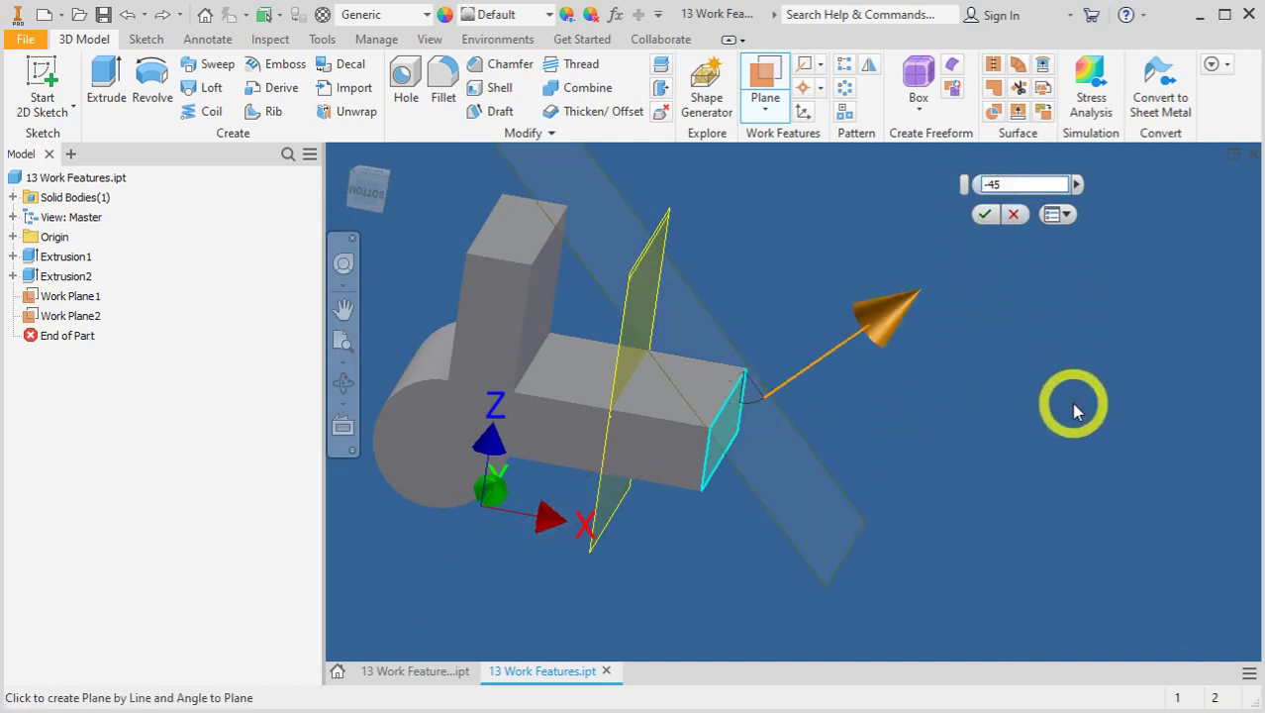
pyautogui.keyDown('shift'); pyautogui.moveTo(997, 311); pyautogui.dragTo(1017, 415, button='middle'); pyautogui.keyUp('shift')
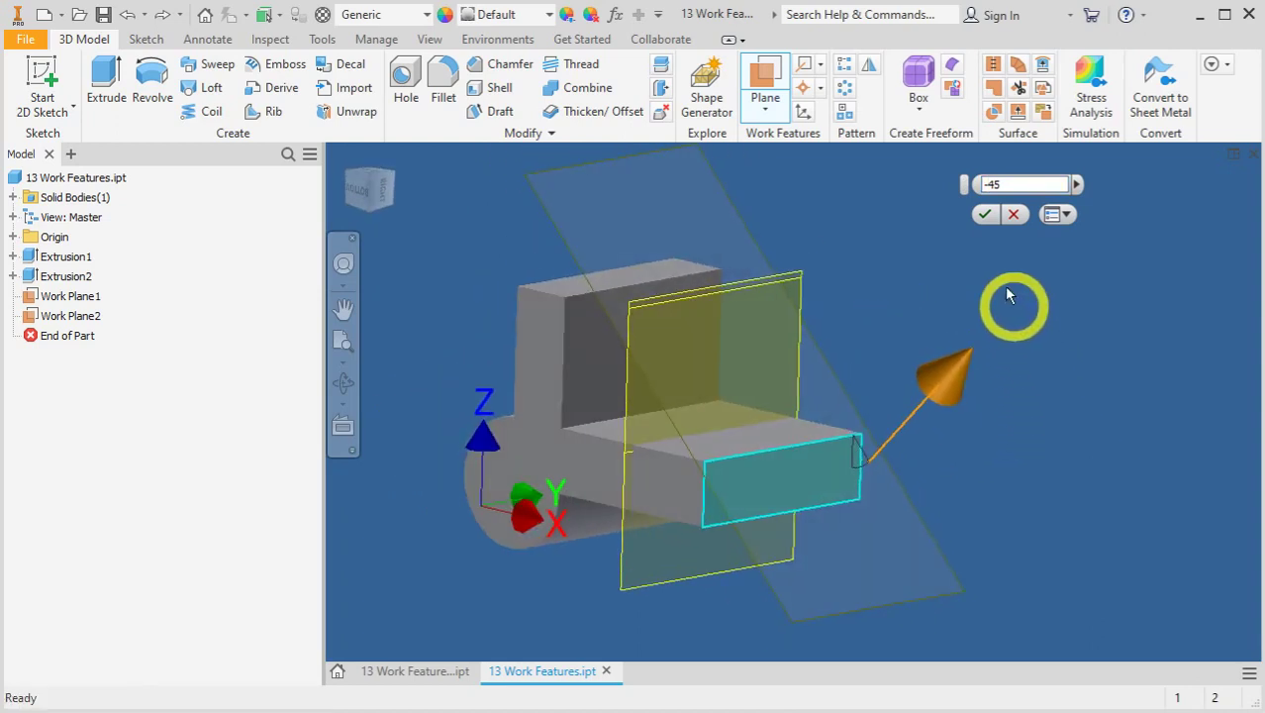
pyautogui.click(985, 214)
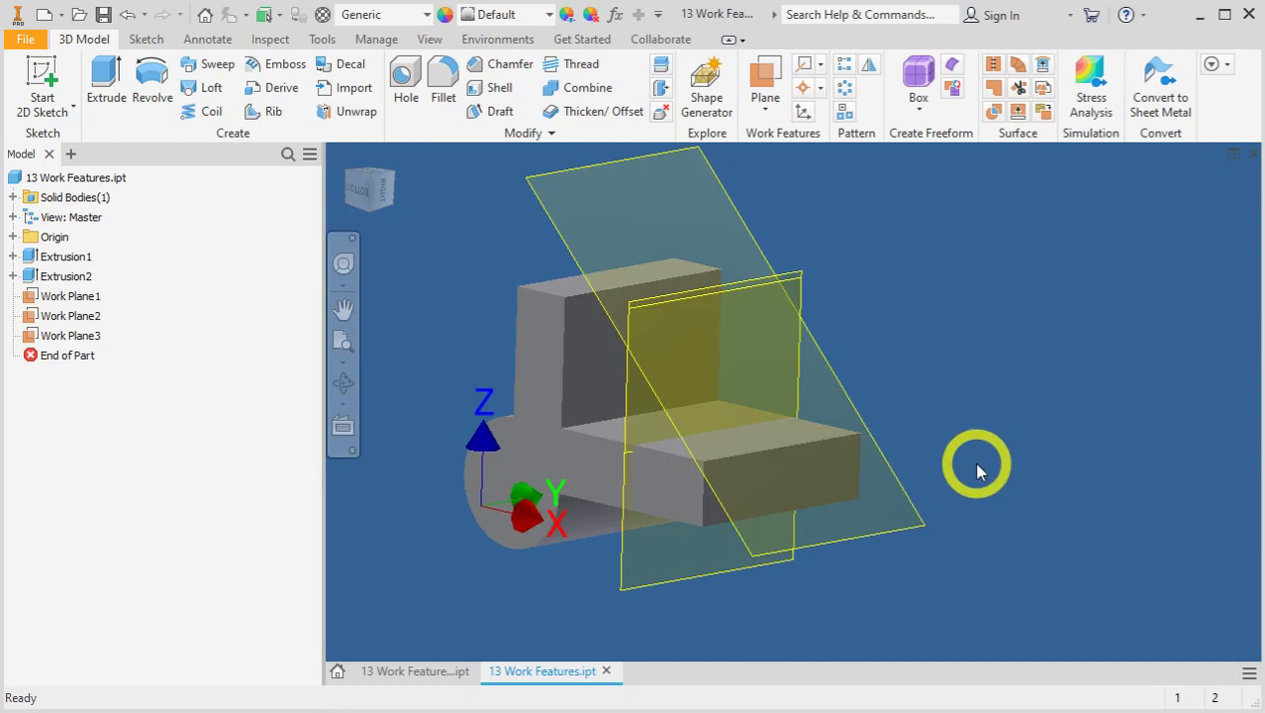
# Create a work plane parallel to the angled work plane and tangent to the outer side of the cylinder
pyautogui.keyDown('shift'); pyautogui.moveTo(974, 460); pyautogui.dragTo(1003, 458, button='middle'); pyautogui.keyUp('shift')
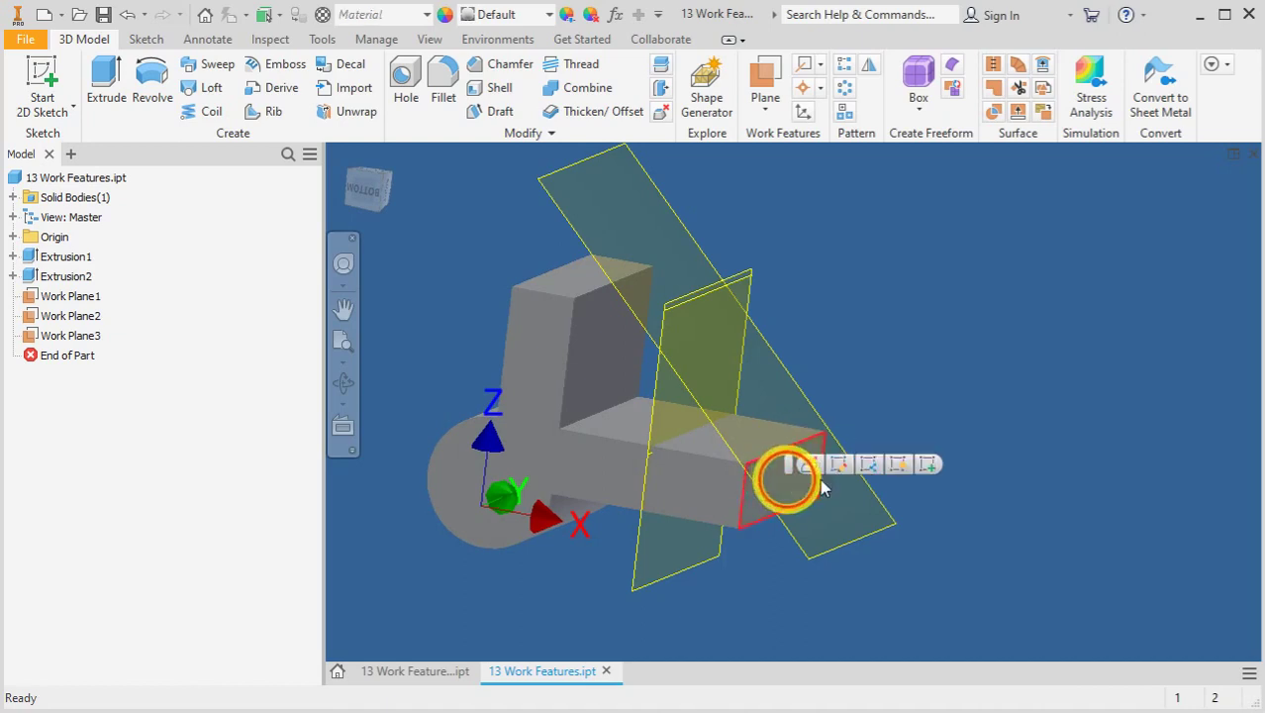
pyautogui.keyDown('shift'); pyautogui.moveTo(974, 412); pyautogui.dragTo(1030, 396, button='middle'); pyautogui.keyUp('shift')
pyautogui.click(711, 241)
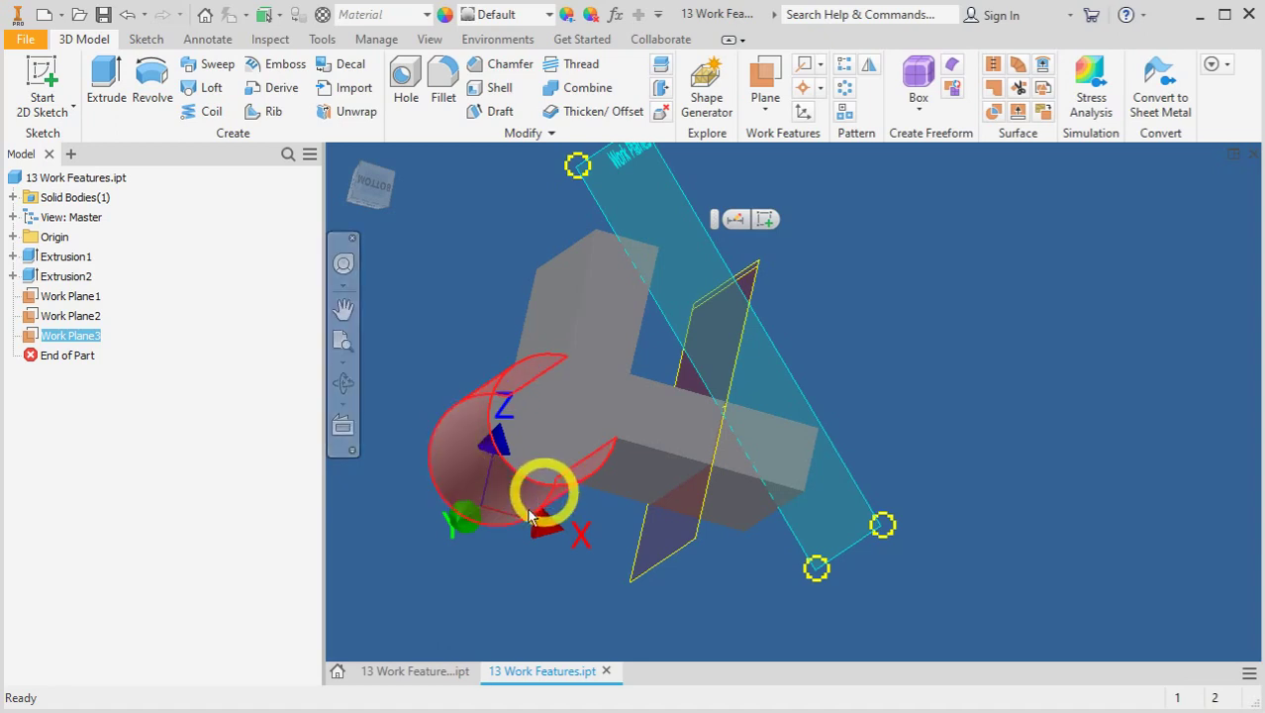
pyautogui.click(906, 416)
pyautogui.keyDown('shift'); pyautogui.moveTo(935, 374); pyautogui.dragTo(919, 387, button='middle'); pyautogui.keyUp('shift')
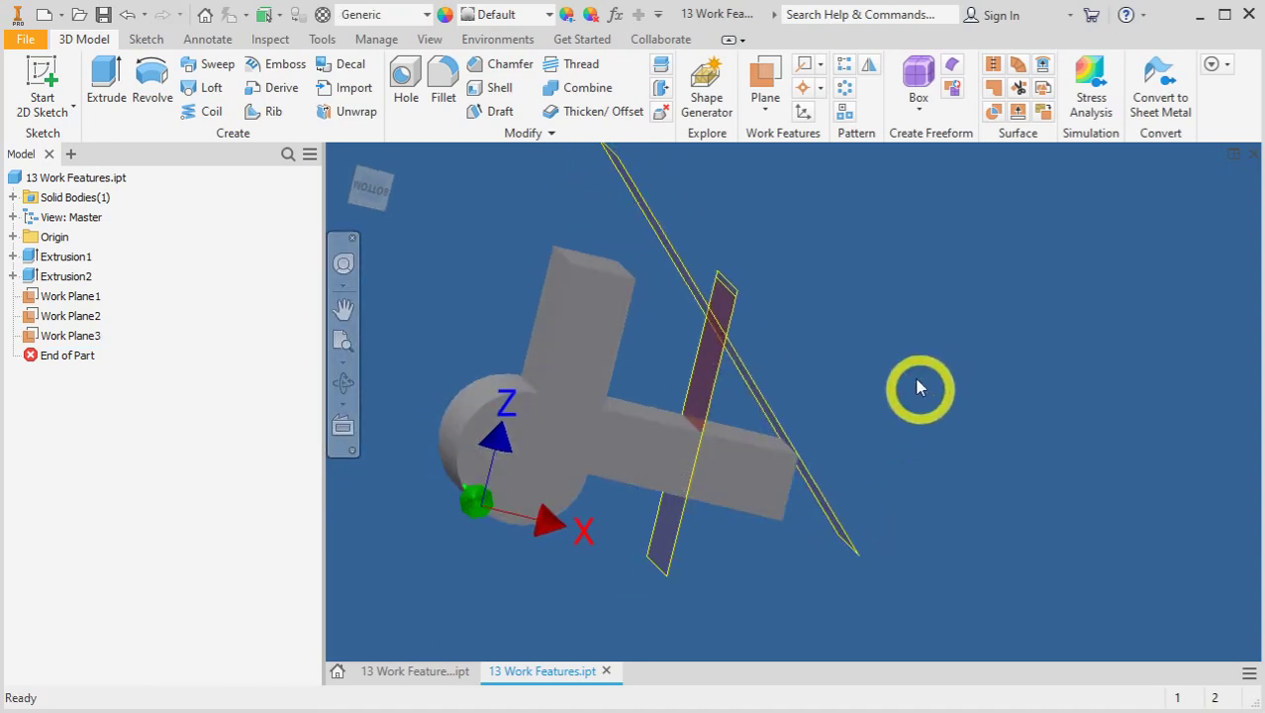
pyautogui.keyDown('shift'); pyautogui.moveTo(892, 286); pyautogui.dragTo(870, 295, button='middle'); pyautogui.keyUp('shift')
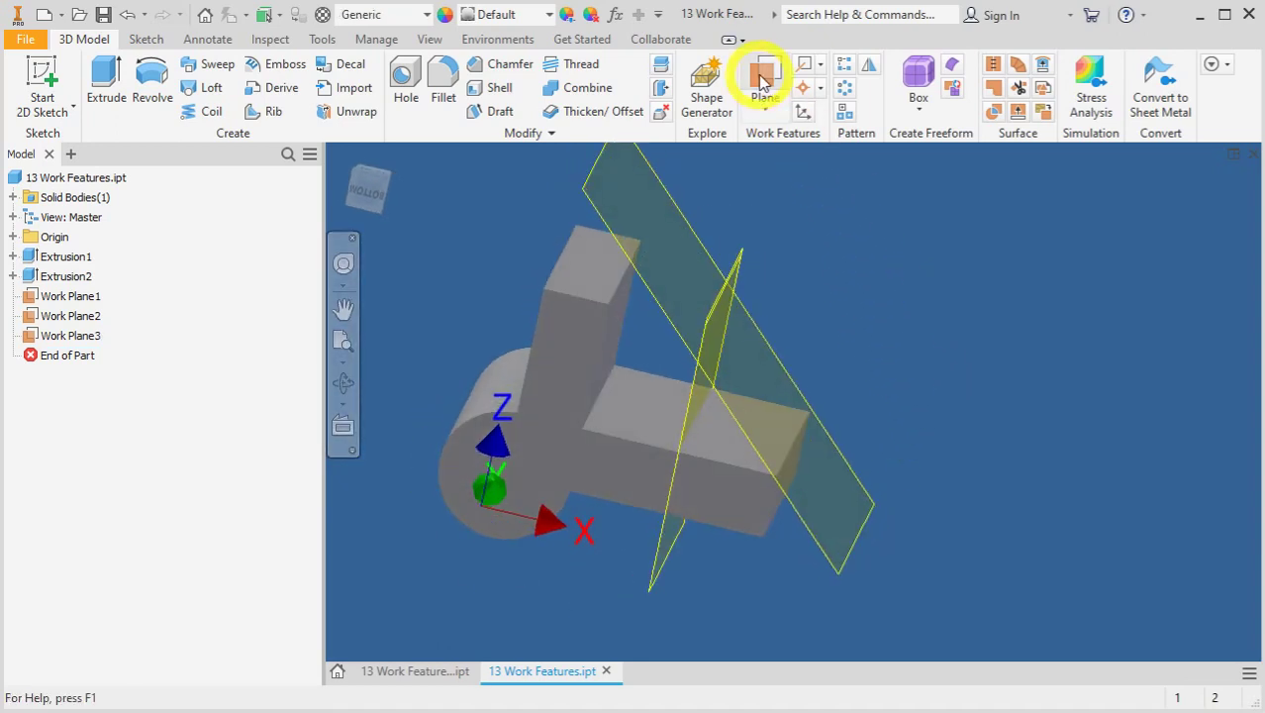
pyautogui.click(762, 78)
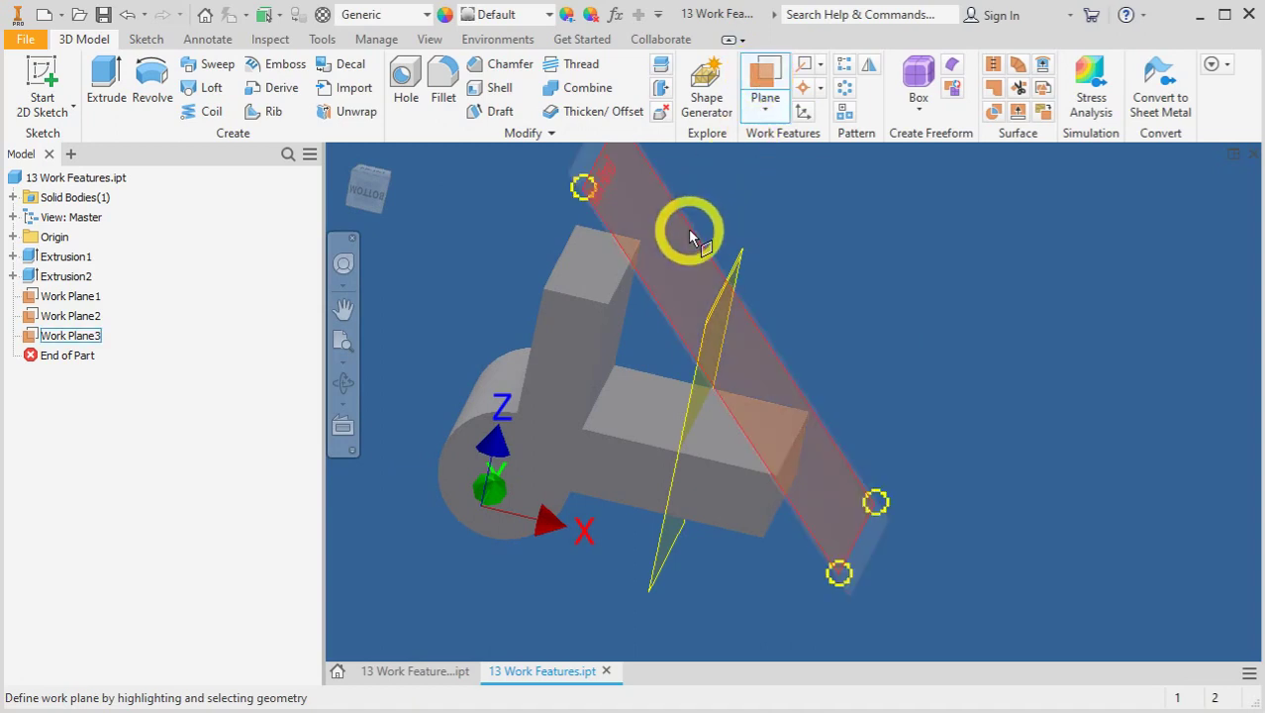
pyautogui.click(690, 234)
pyautogui.keyDown('shift'); pyautogui.moveTo(689, 232); pyautogui.dragTo(745, 396, button='middle'); pyautogui.keyUp('shift')
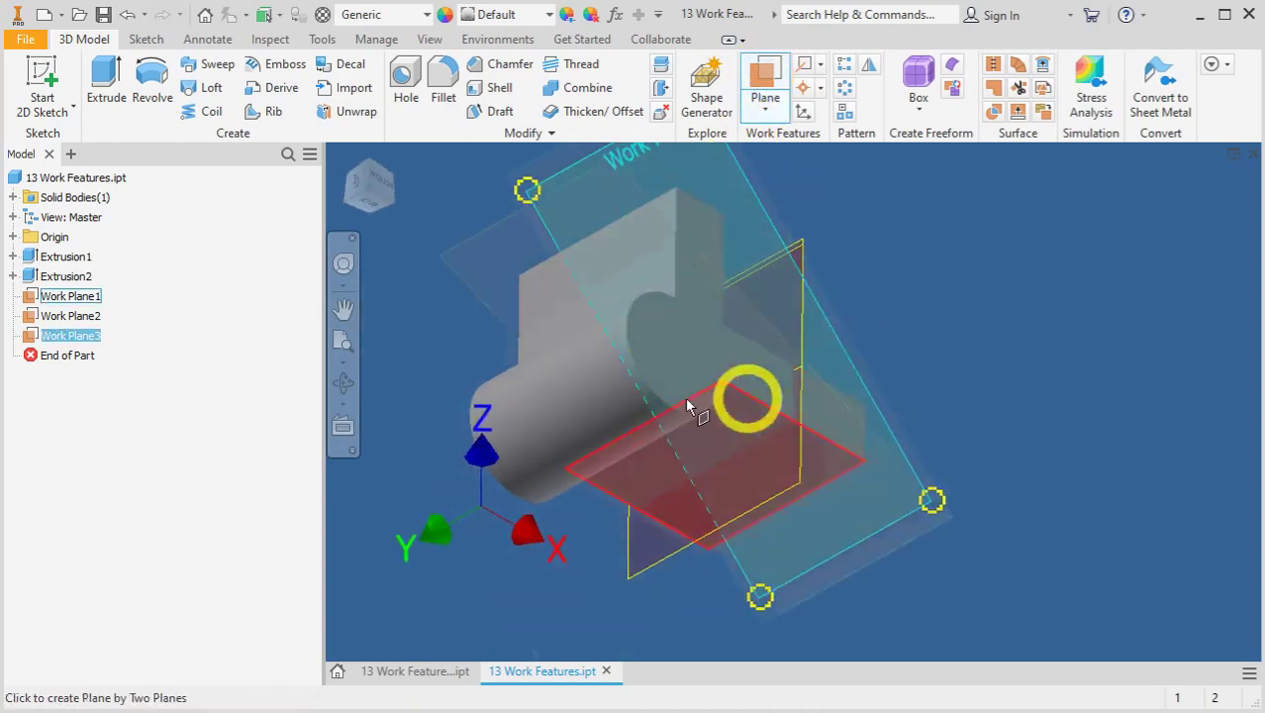
pyautogui.click(549, 414)
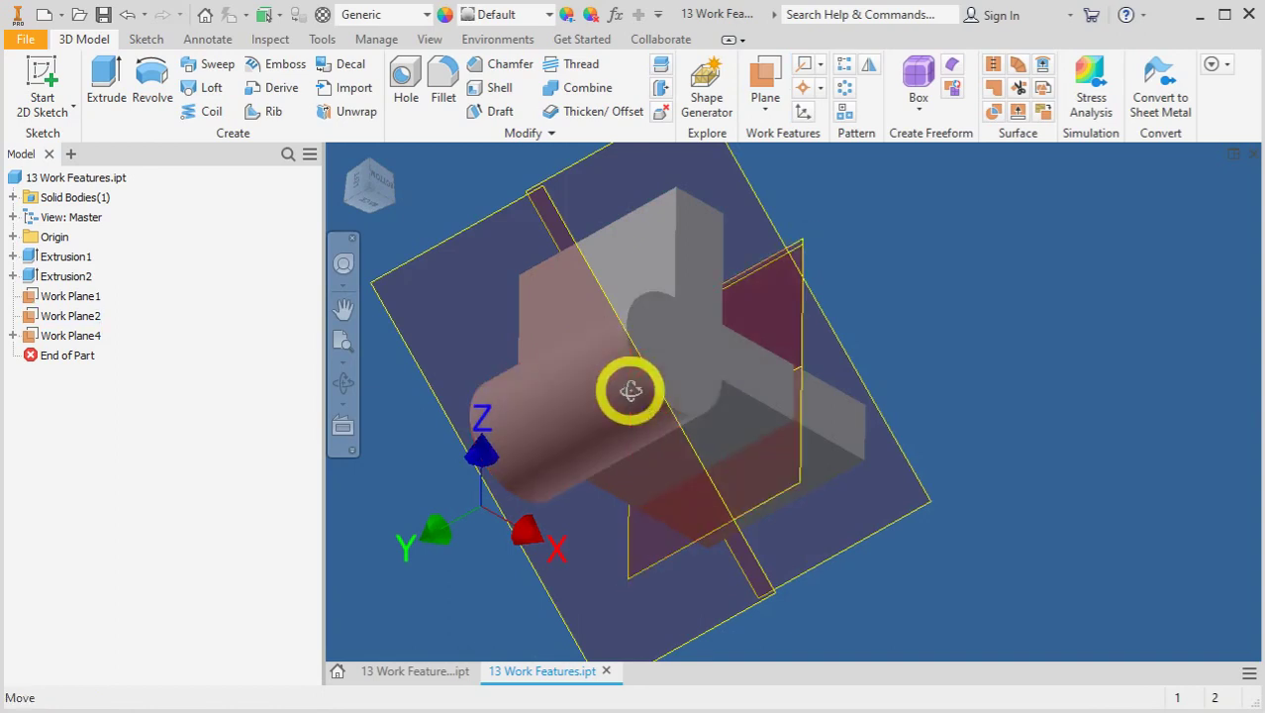
pyautogui.keyDown('shift'); pyautogui.moveTo(633, 387); pyautogui.dragTo(814, 446, button='middle'); pyautogui.keyUp('shift')
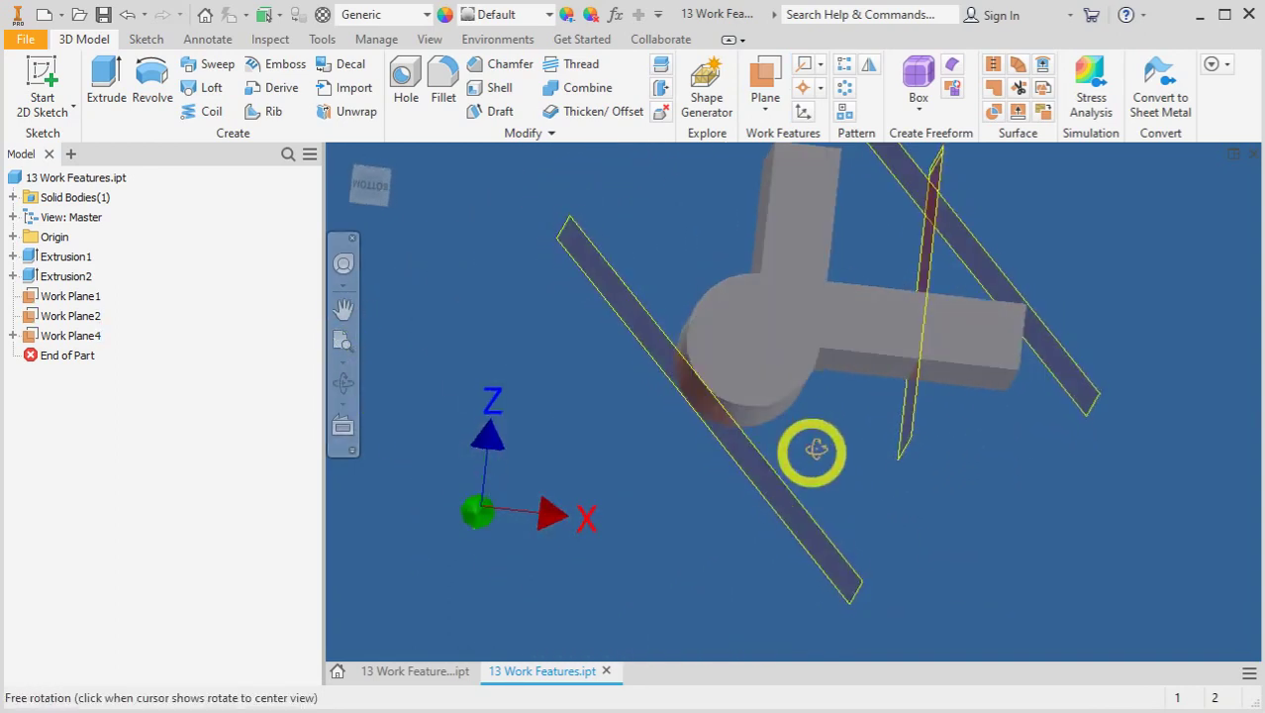
pyautogui.click(749, 477)
pyautogui.press('Escape')
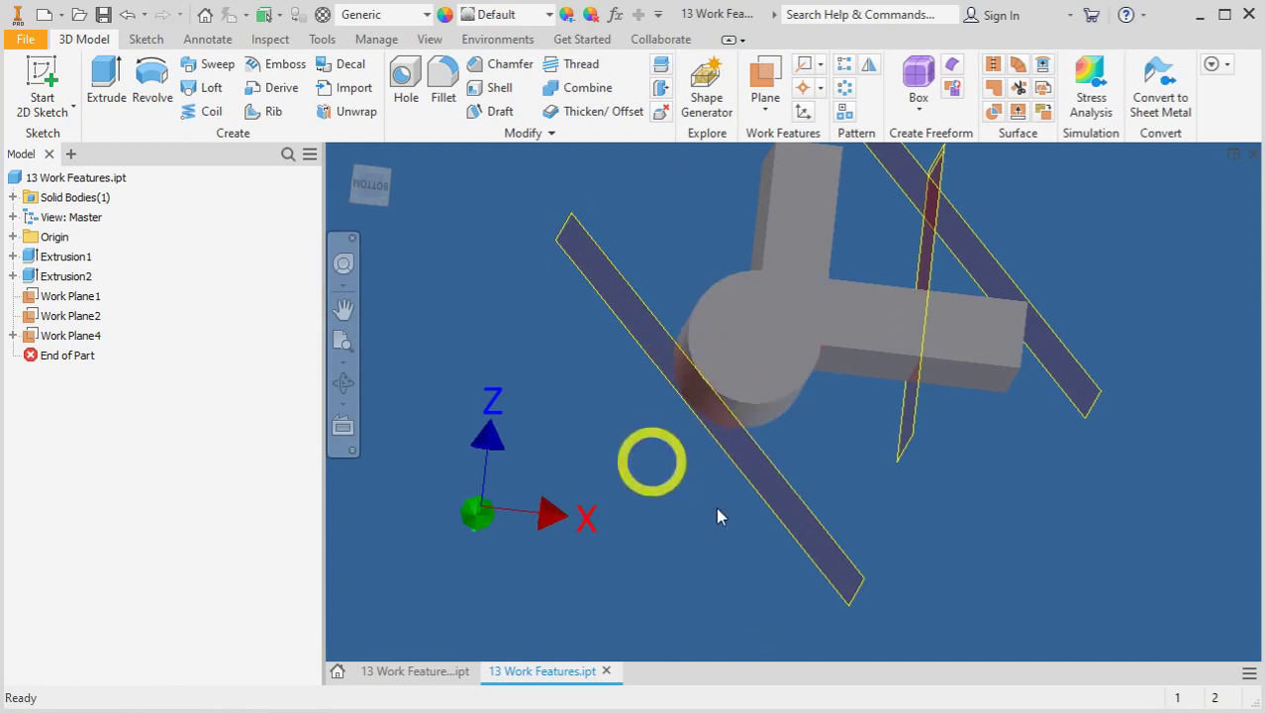
# Set the cylinder's diameter to 200 mm in the sketch of its extrusion and finish the sketch
pyautogui.keyDown('shift'); pyautogui.moveTo(853, 497); pyautogui.dragTo(878, 509, button='middle'); pyautogui.keyUp('shift')
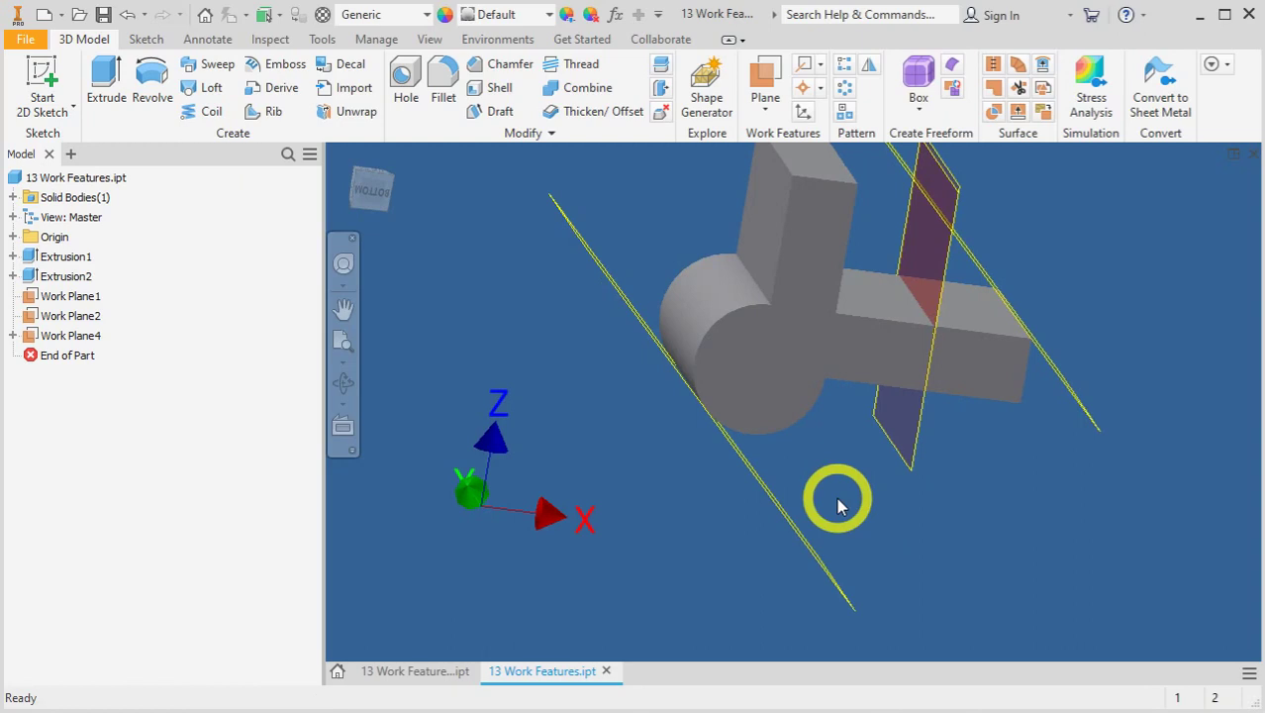
pyautogui.click(698, 329)
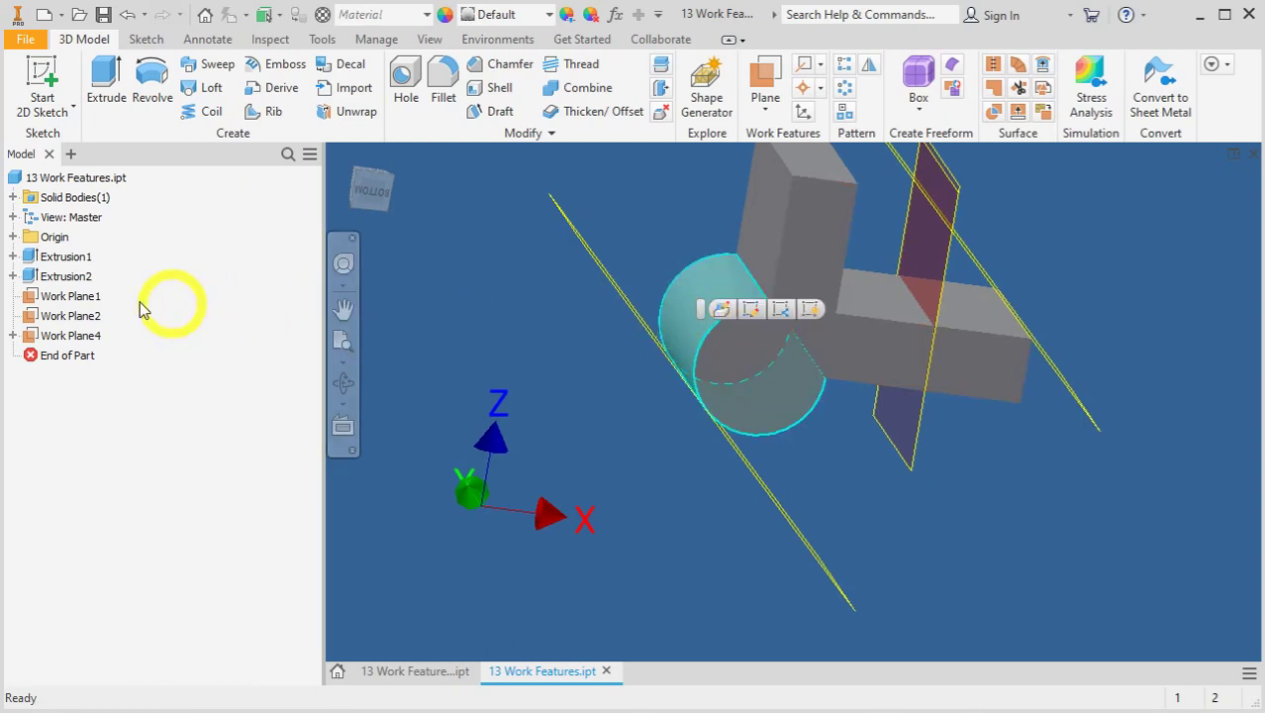
pyautogui.click(30, 279)
pyautogui.doubleClick(77, 296)
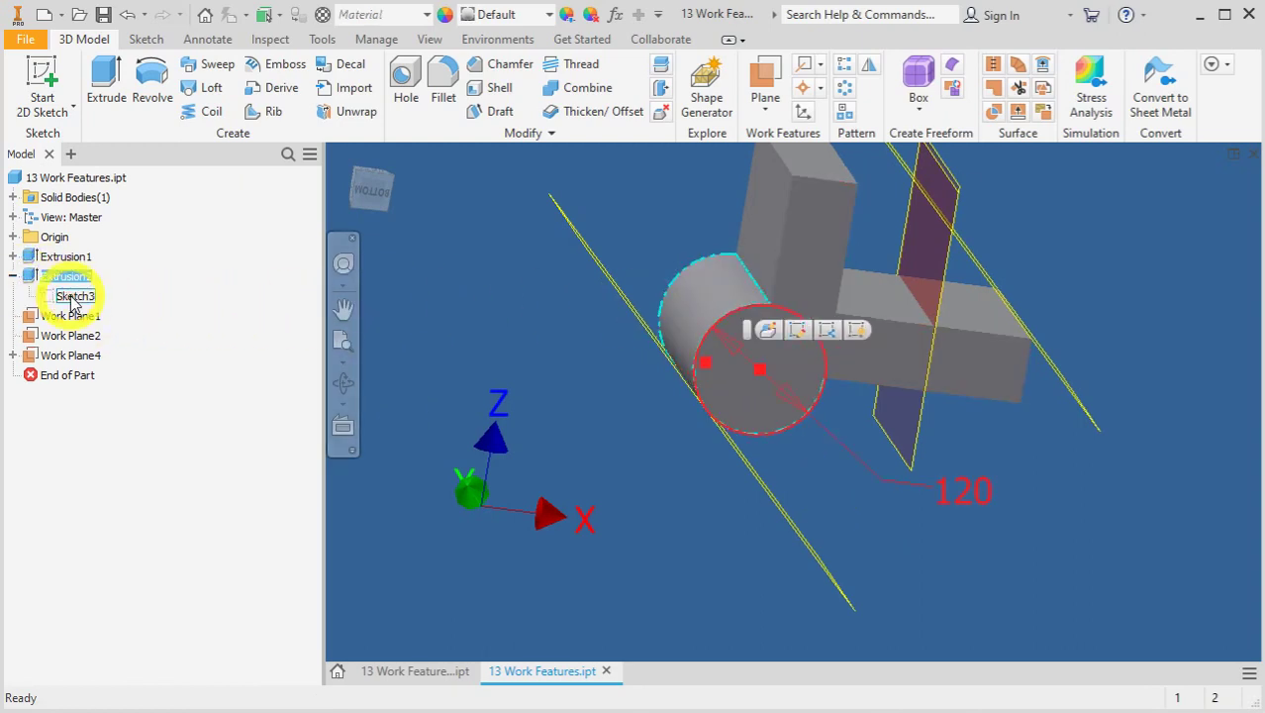
pyautogui.click(956, 495)
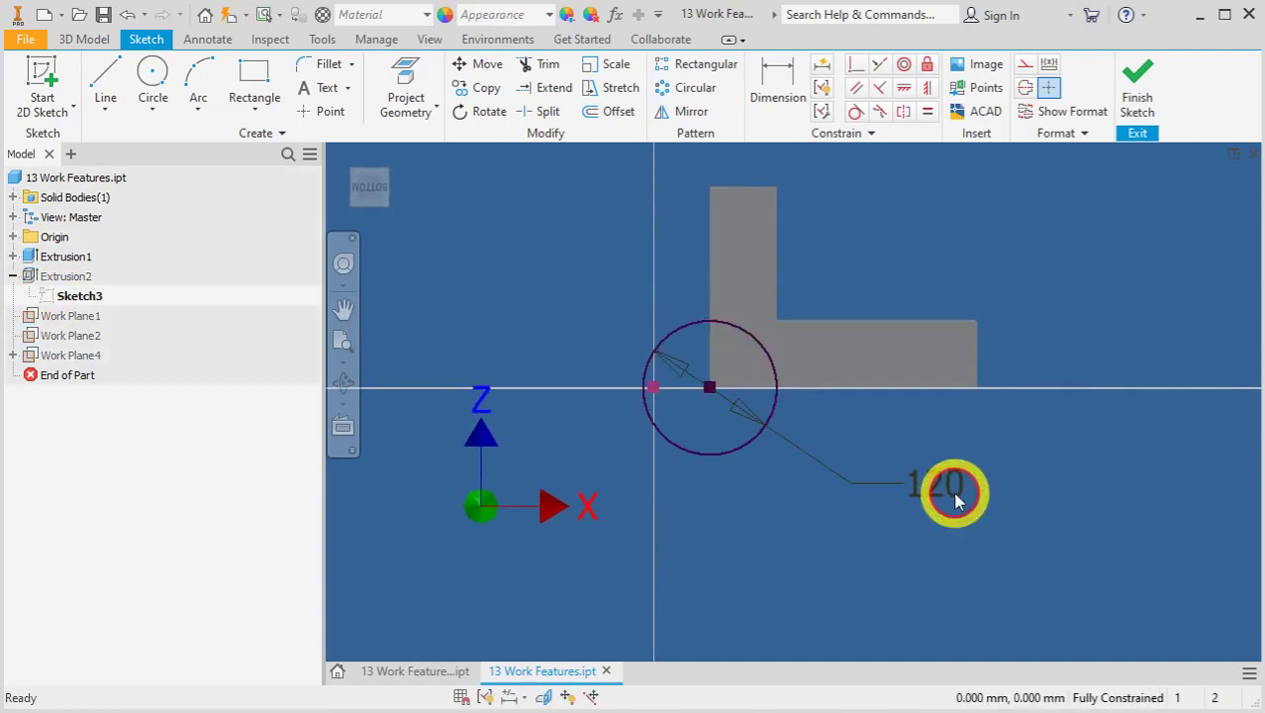
pyautogui.doubleClick(946, 495)
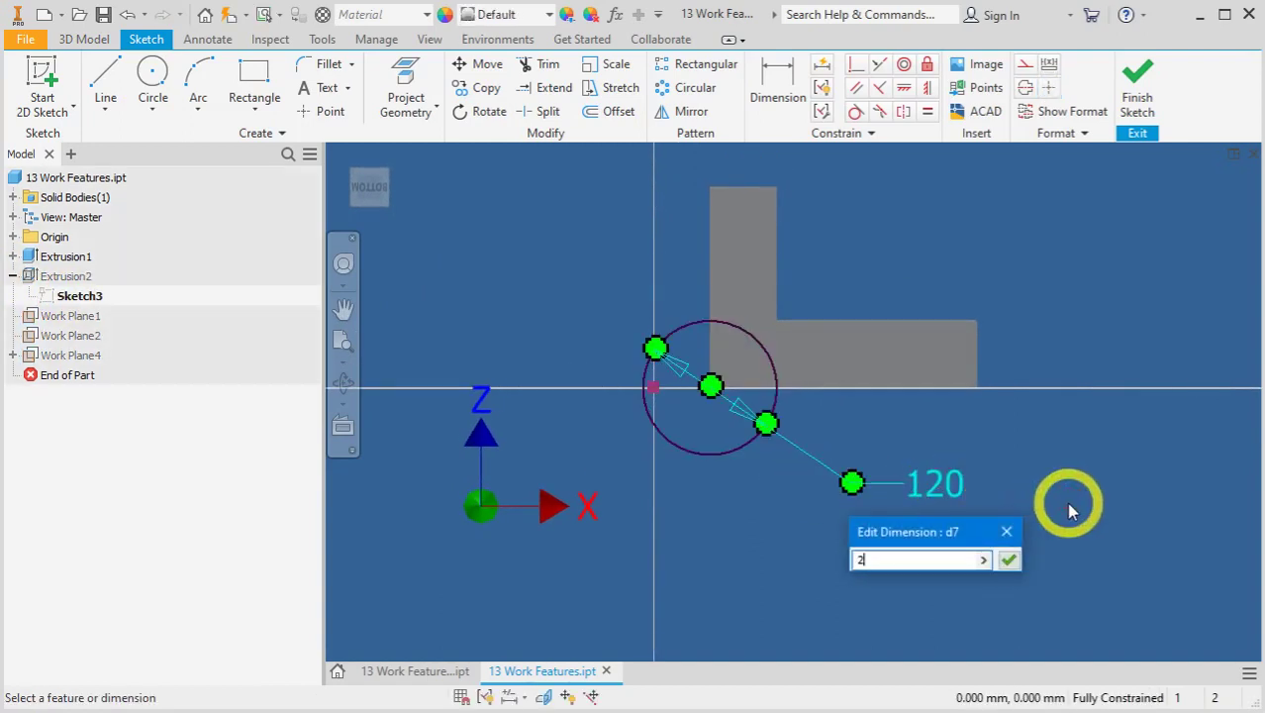
pyautogui.press('Return')
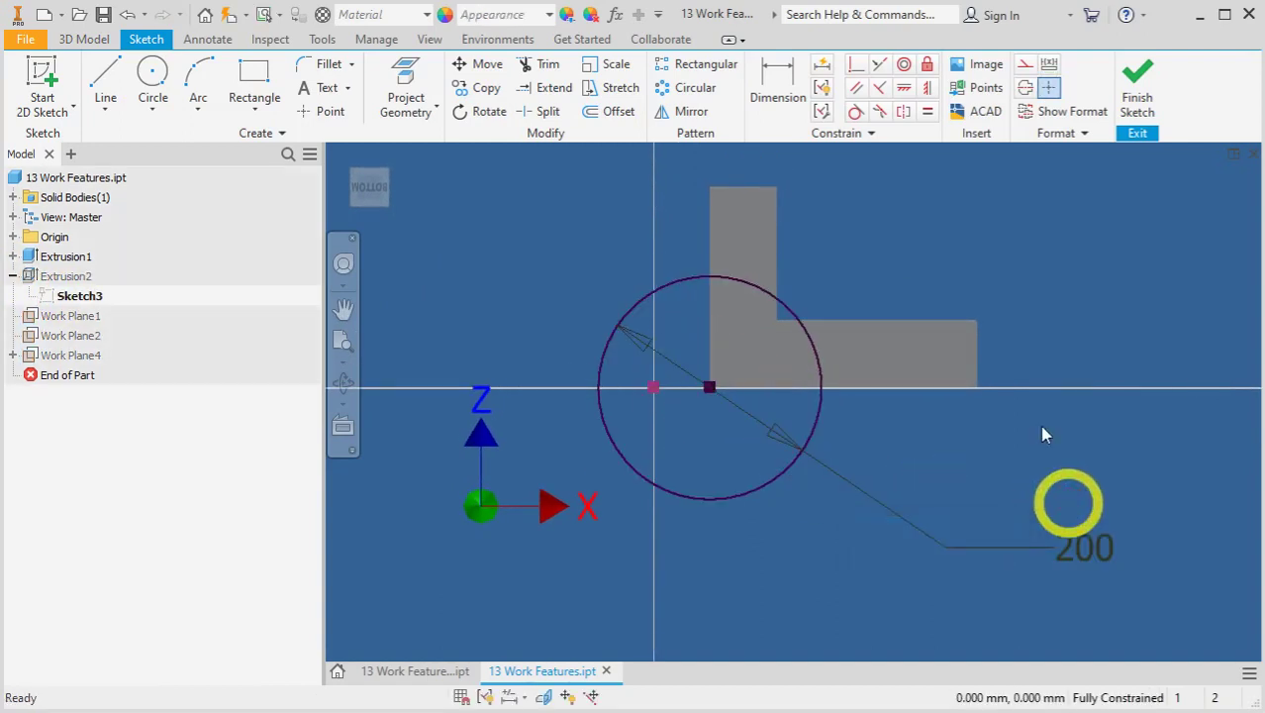
pyautogui.click(1136, 87)
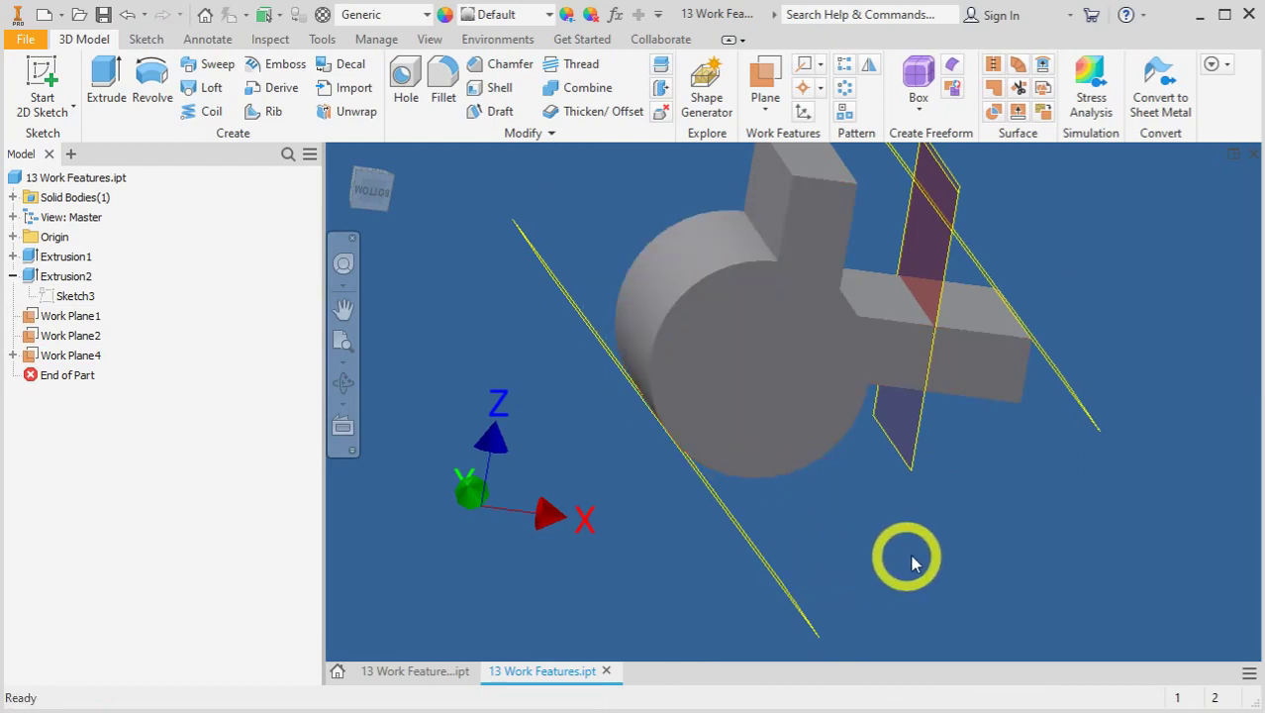
# Undo the cylinder's diameter change along with its sketch edit
pyautogui.hotkey('ctrl', 'z')
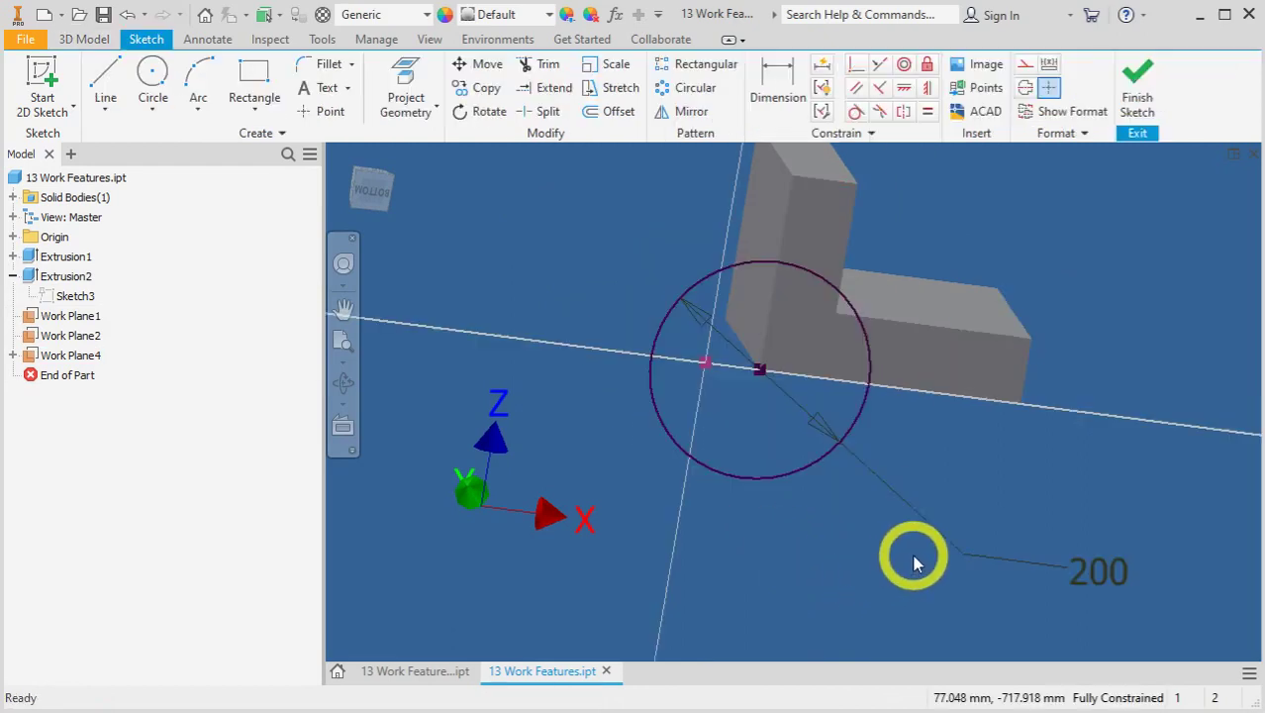
pyautogui.hotkey('ctrl', 'z')
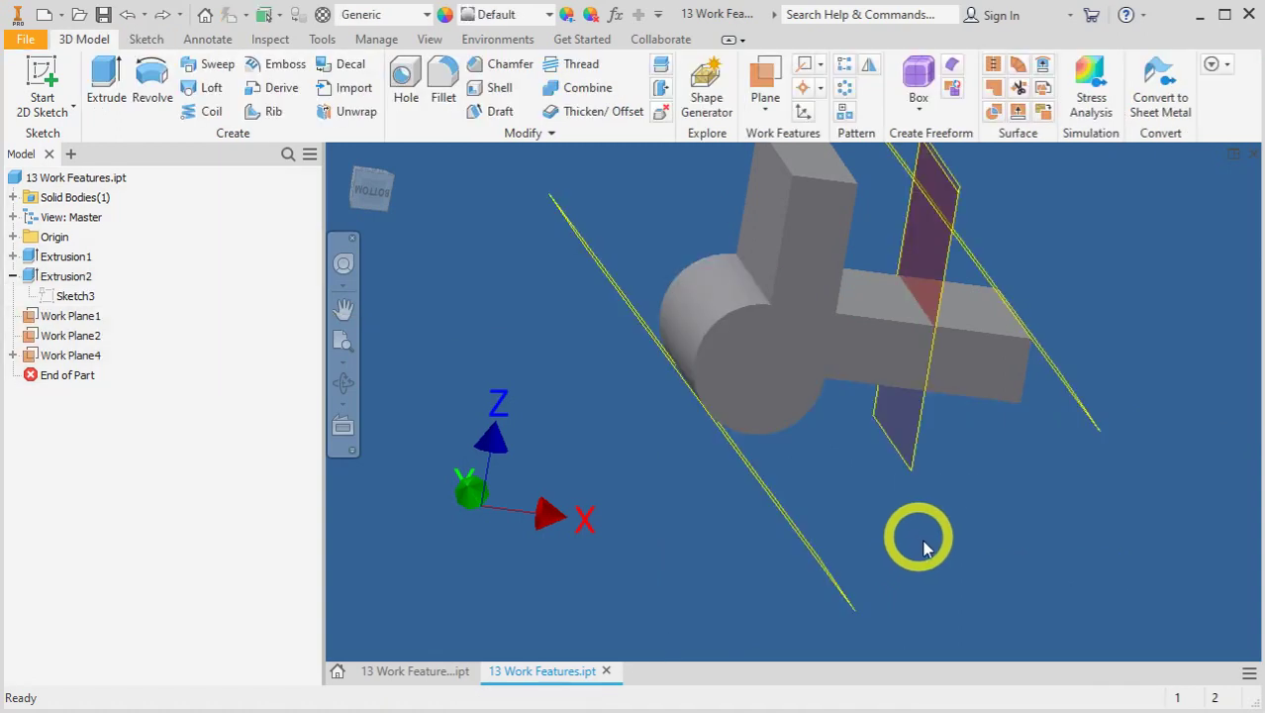
# Create a work axis through the centre of the cylinder from its curved outer face
pyautogui.moveTo(919, 538)
pyautogui.keyDown('shift'); pyautogui.mouseDown(button='middle')
pyautogui.moveTo(938, 547)
pyautogui.moveTo(912, 559)
pyautogui.mouseUp(button='middle'); pyautogui.keyUp('shift')
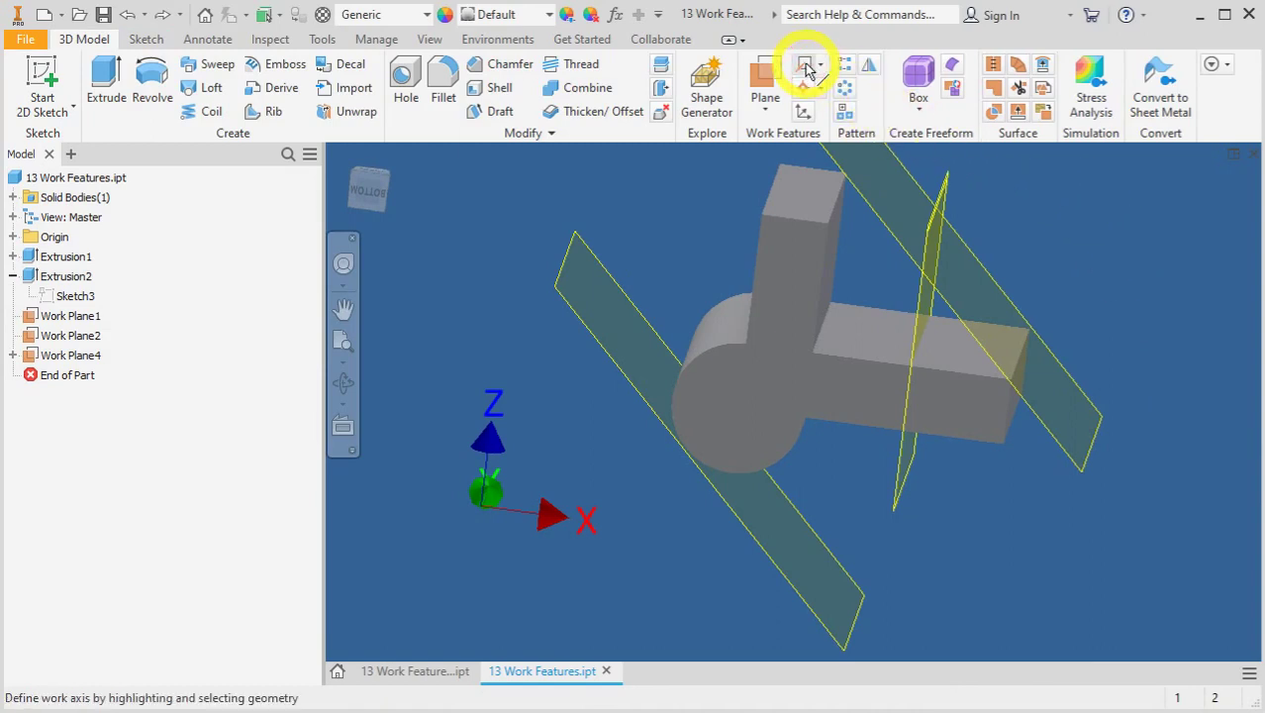
pyautogui.moveTo(1096, 276)
pyautogui.keyDown('shift'); pyautogui.mouseDown(button='middle')
pyautogui.moveTo(1050, 254)
pyautogui.moveTo(1088, 272)
pyautogui.mouseUp(button='middle'); pyautogui.keyUp('shift')
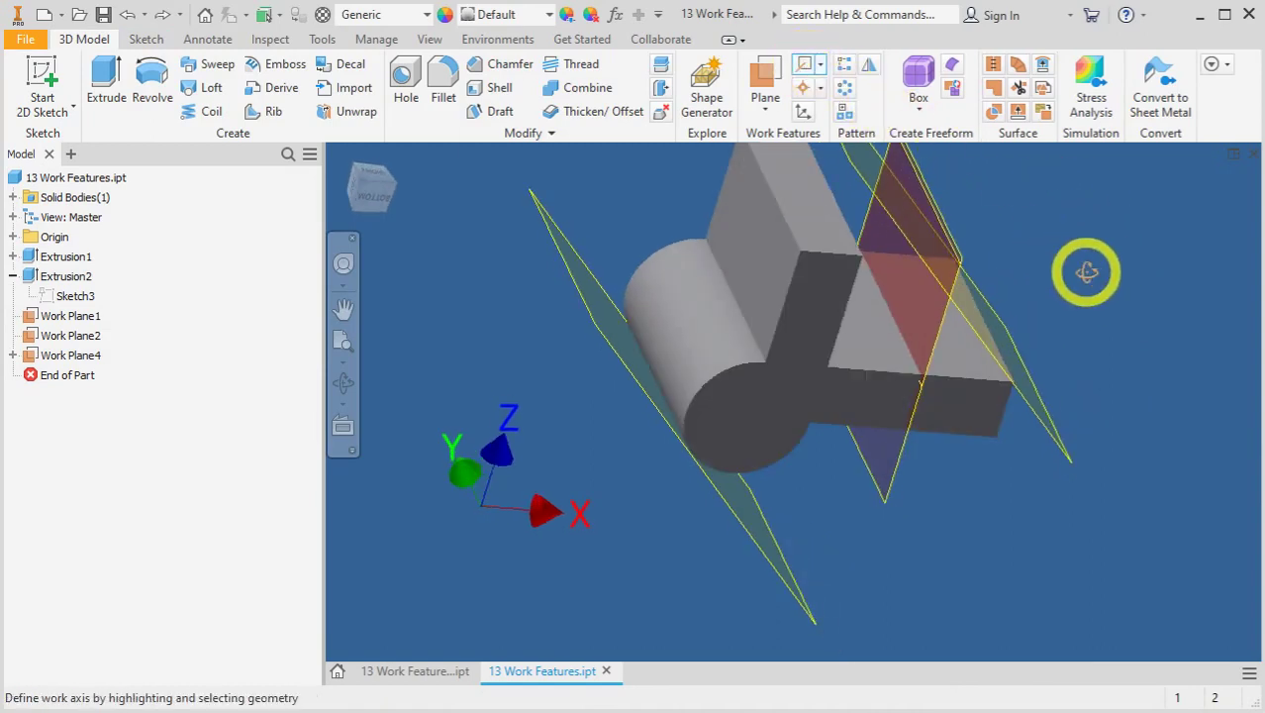
pyautogui.click(678, 320)
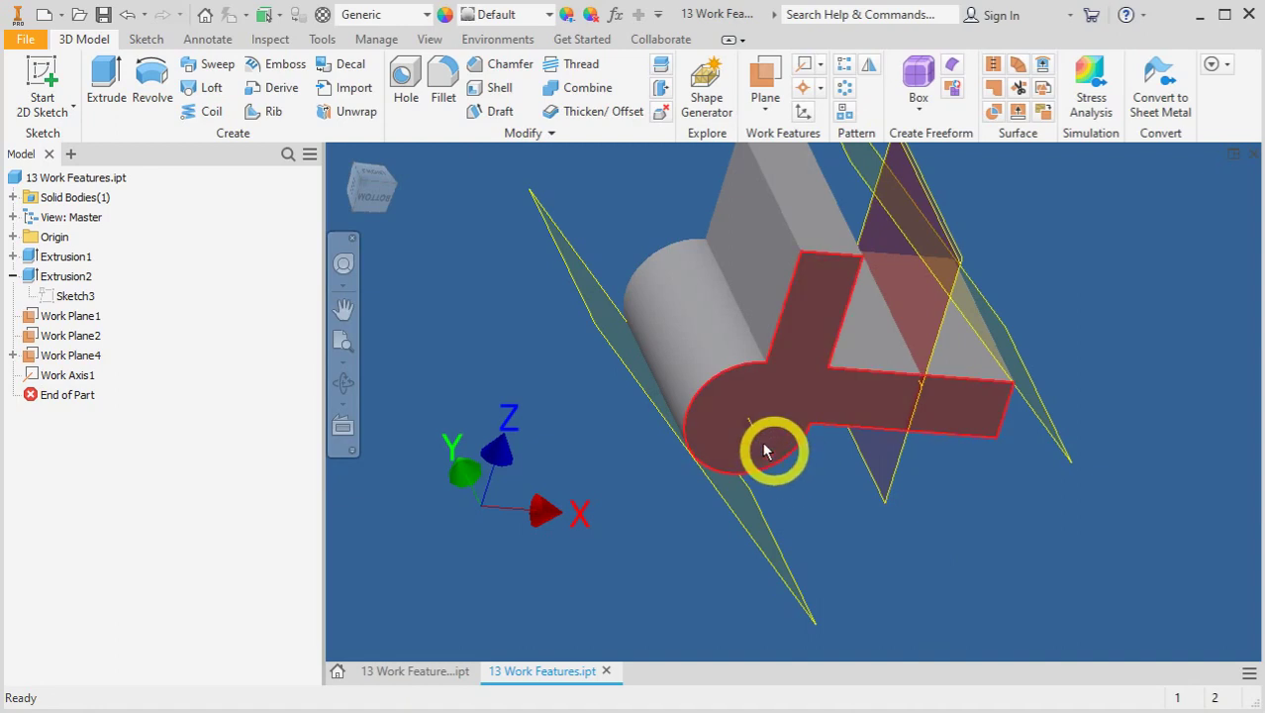
pyautogui.click(772, 406)
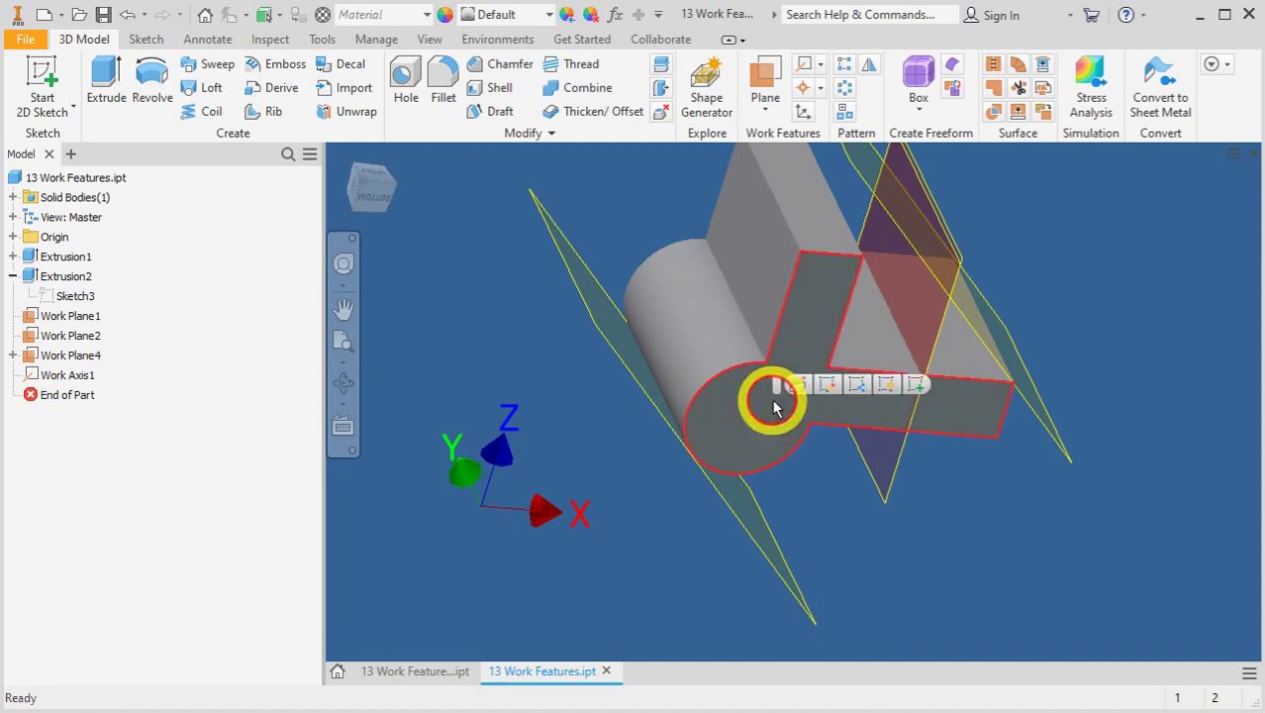
pyautogui.click(899, 546)
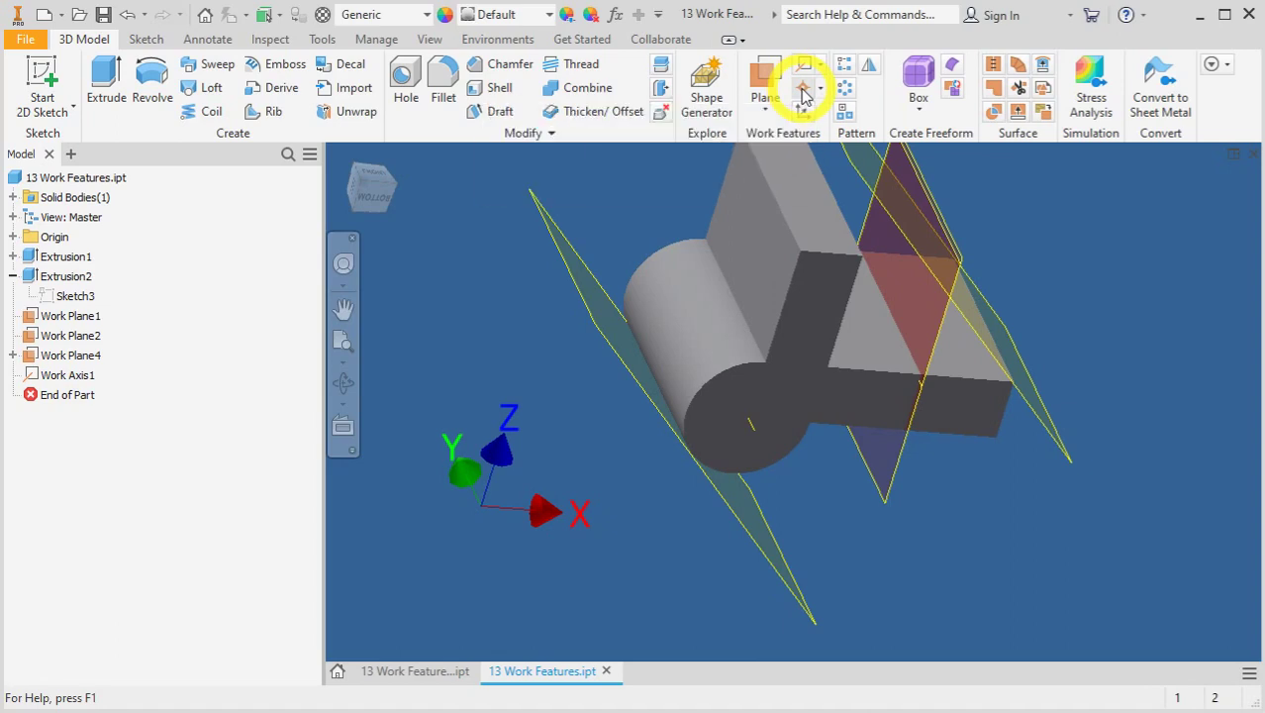
# Create a work point where the cylinder's work axis meets the flat end face of the part
pyautogui.click(751, 424)
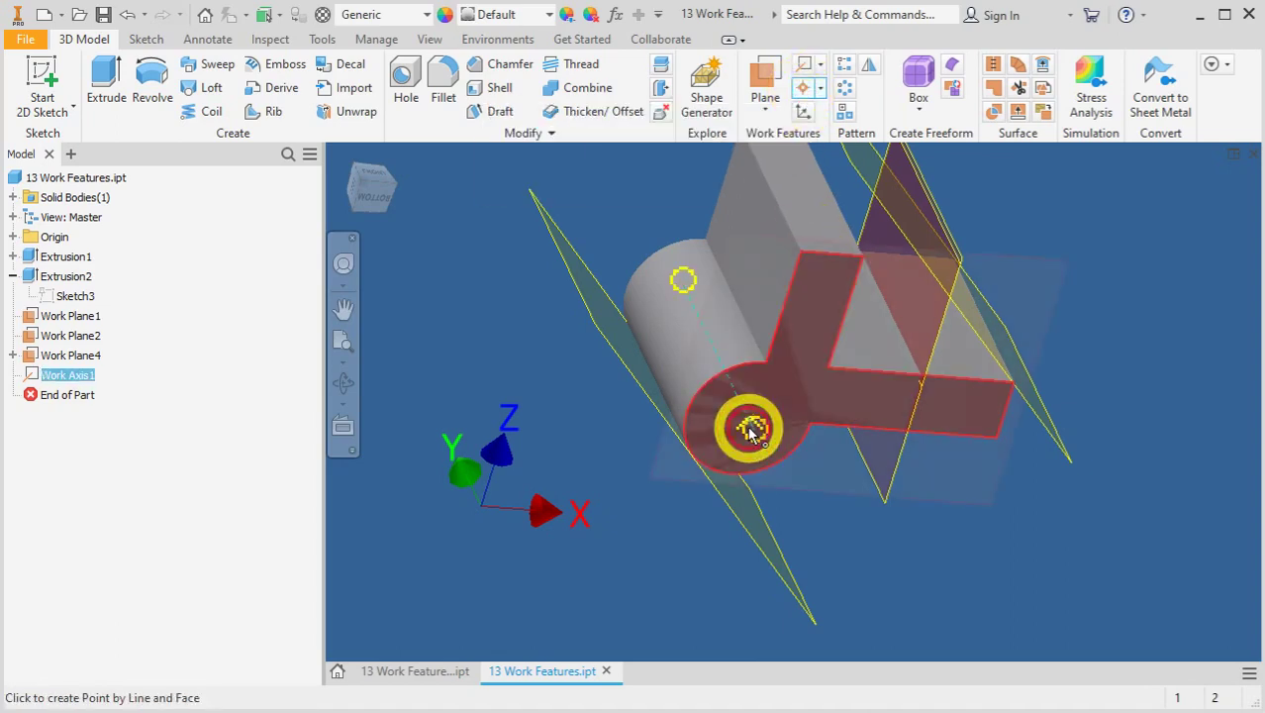
pyautogui.click(788, 410)
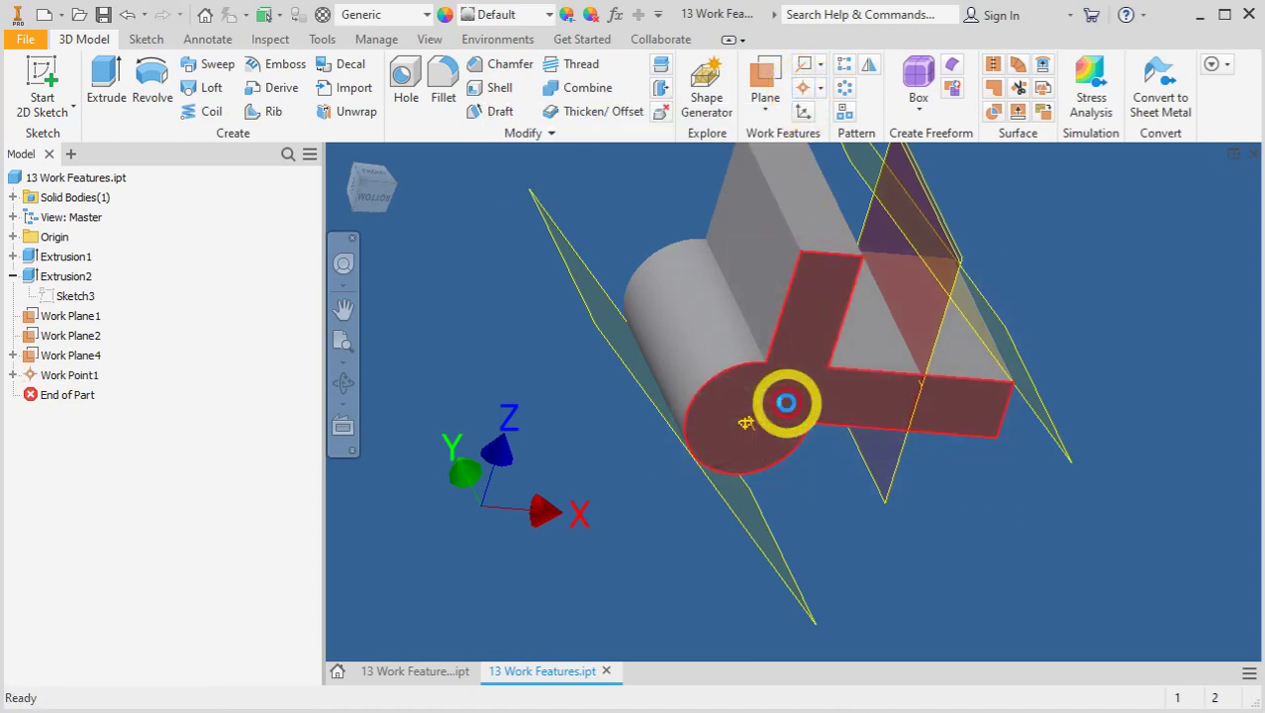
pyautogui.scroll(5, 775, 413)
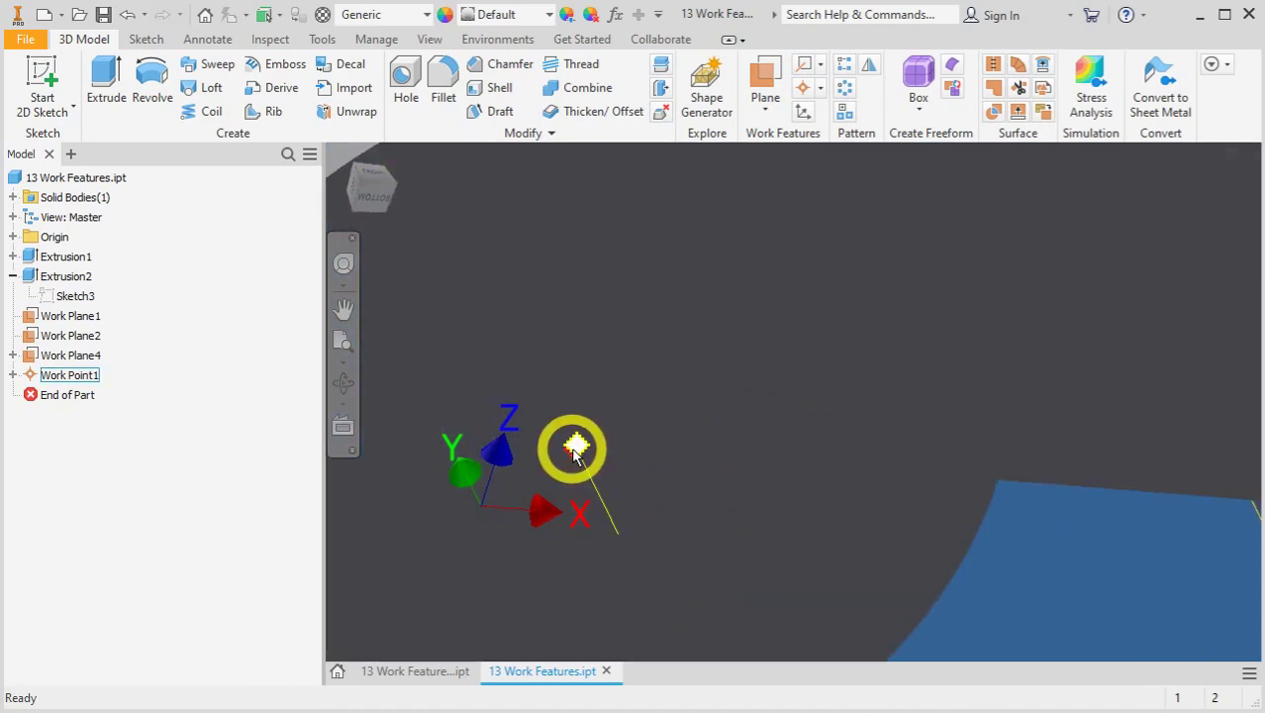